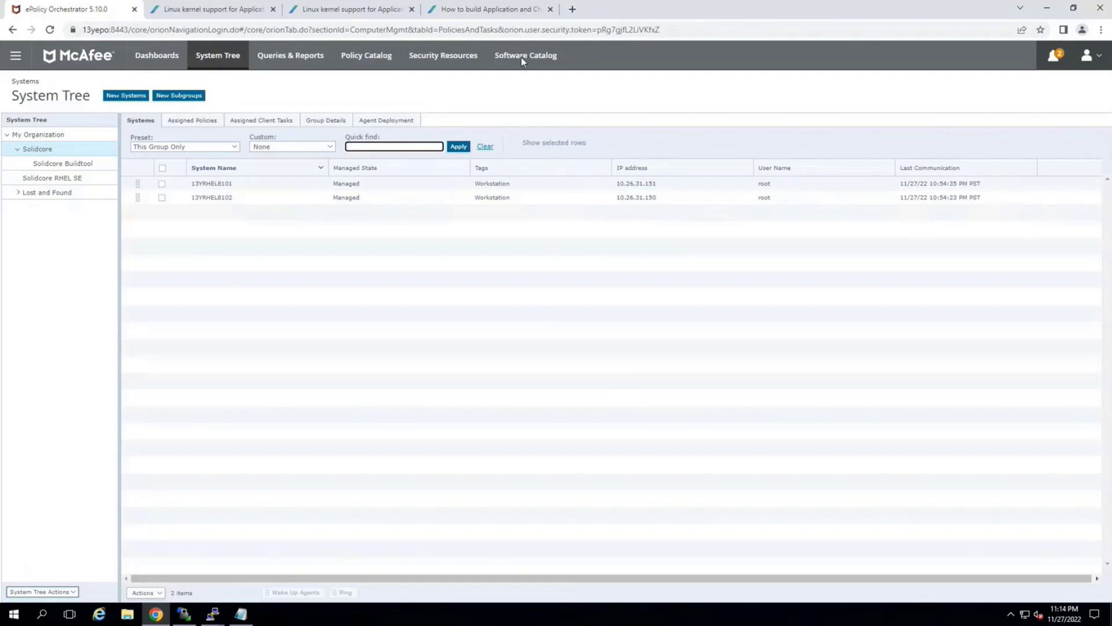
Open the Software Catalog and search its components for "Application"
left_click(149, 58)
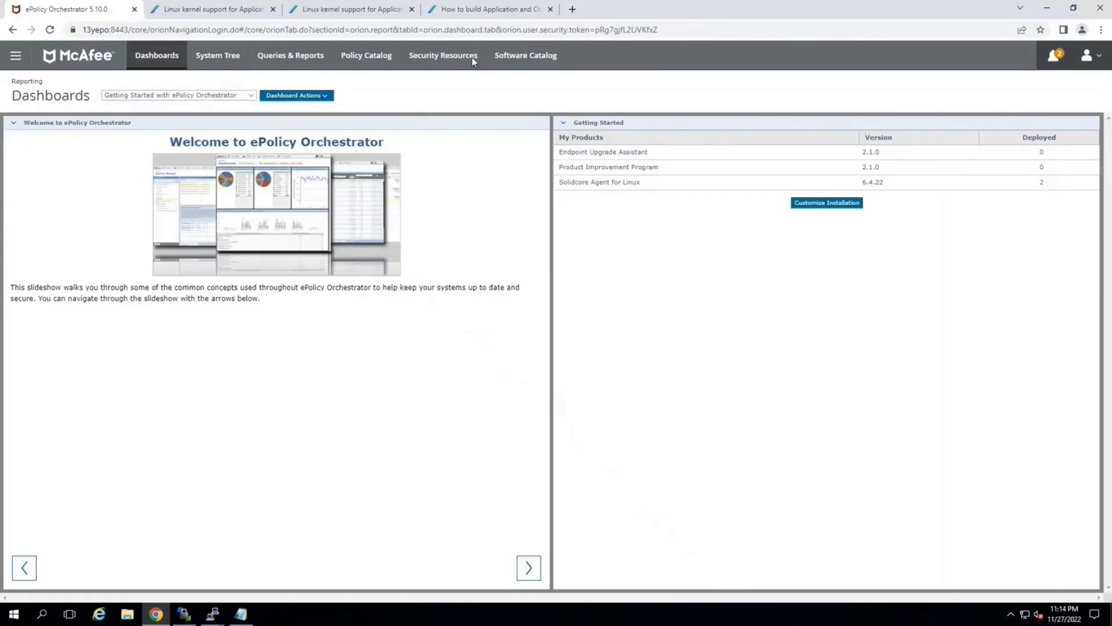
left_click(15, 56)
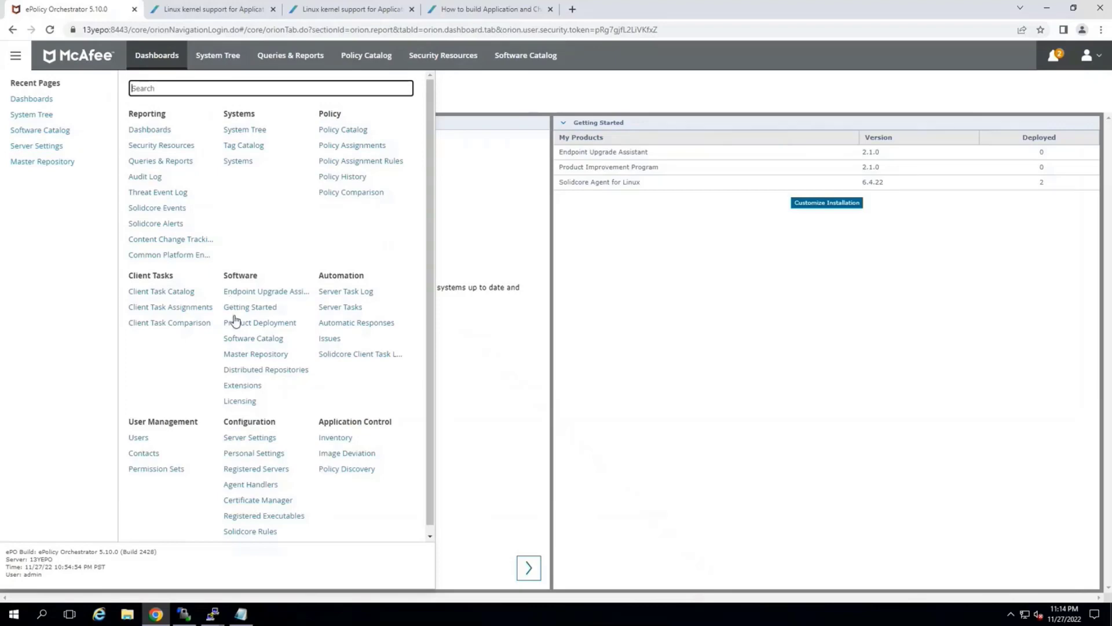
left_click(241, 341)
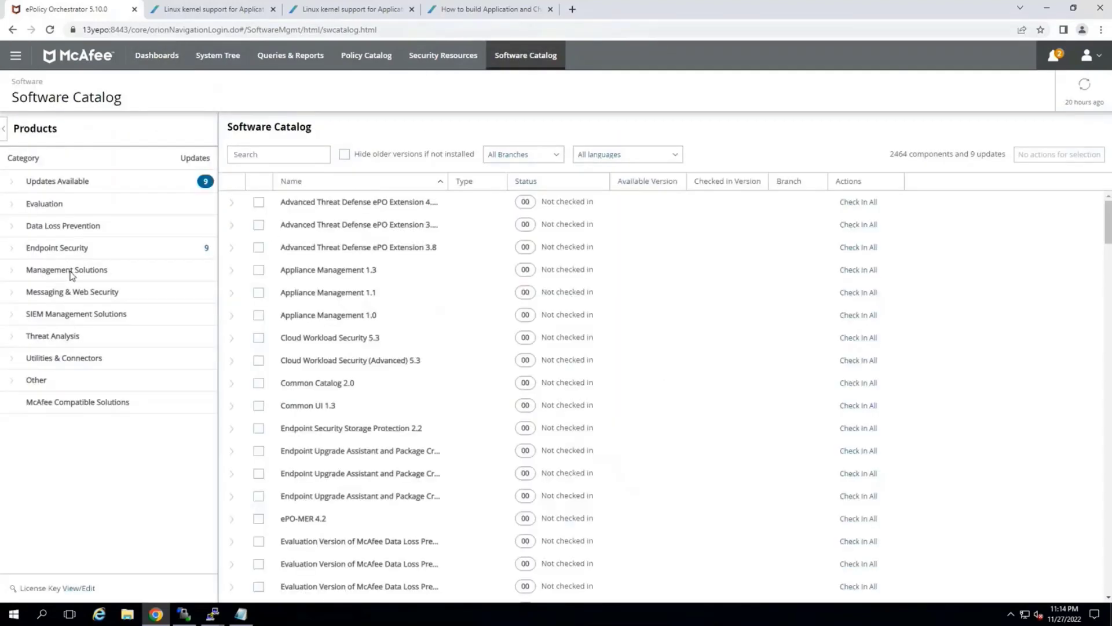
left_click(268, 157)
type("Application")
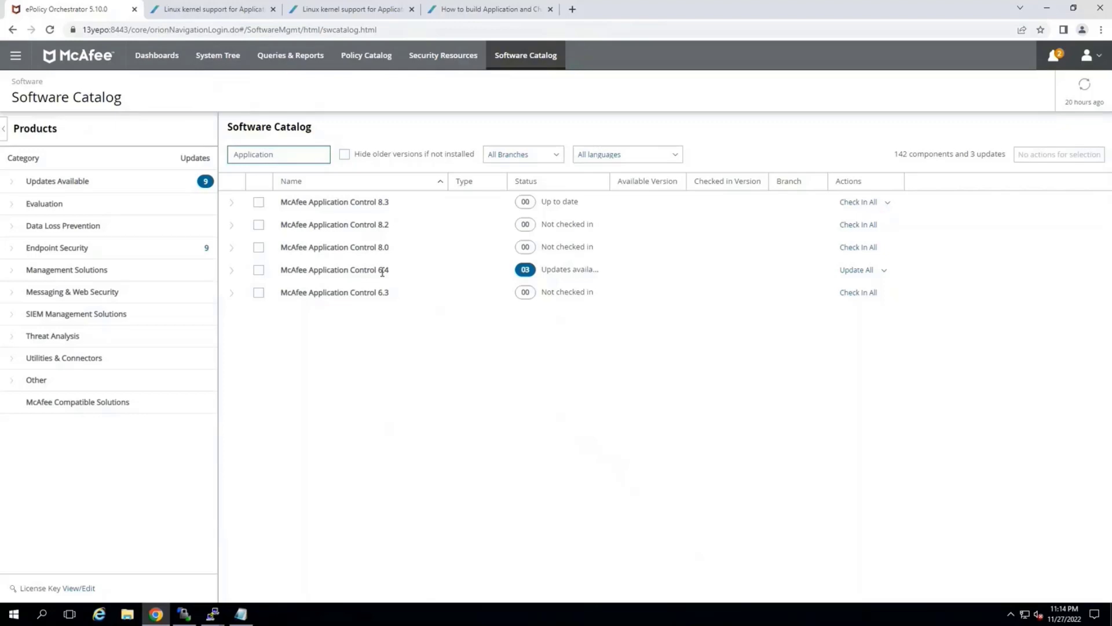
Expand McAfee Application Control 6.4 and 8.3 and check the checked-in version of ePO Management Extension 8.3.5
left_click_drag(392, 273, 280, 271)
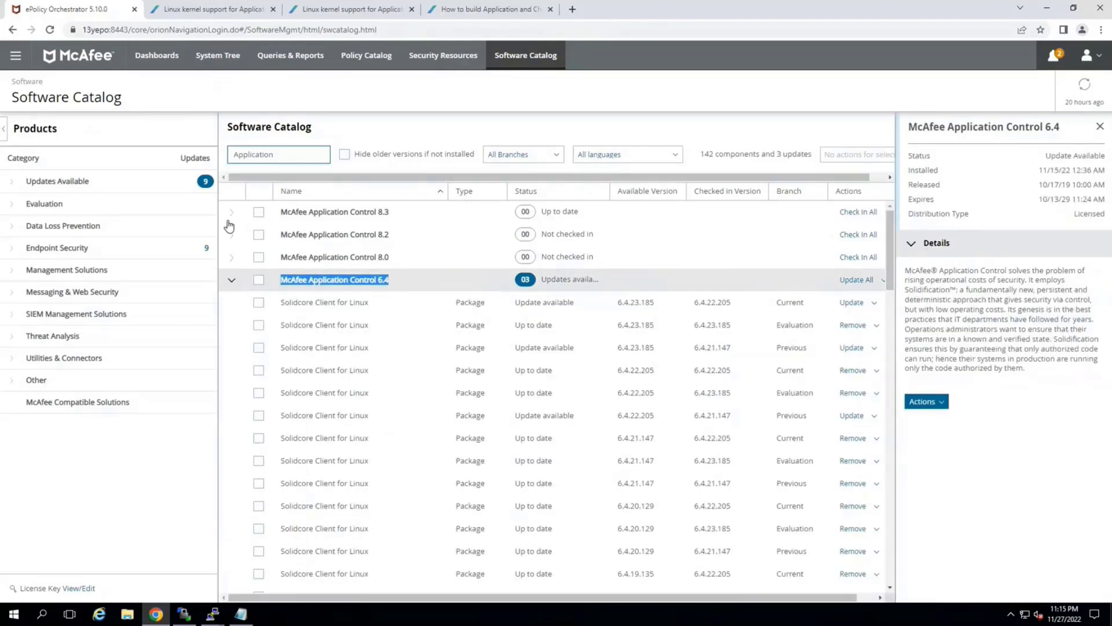
left_click(354, 214)
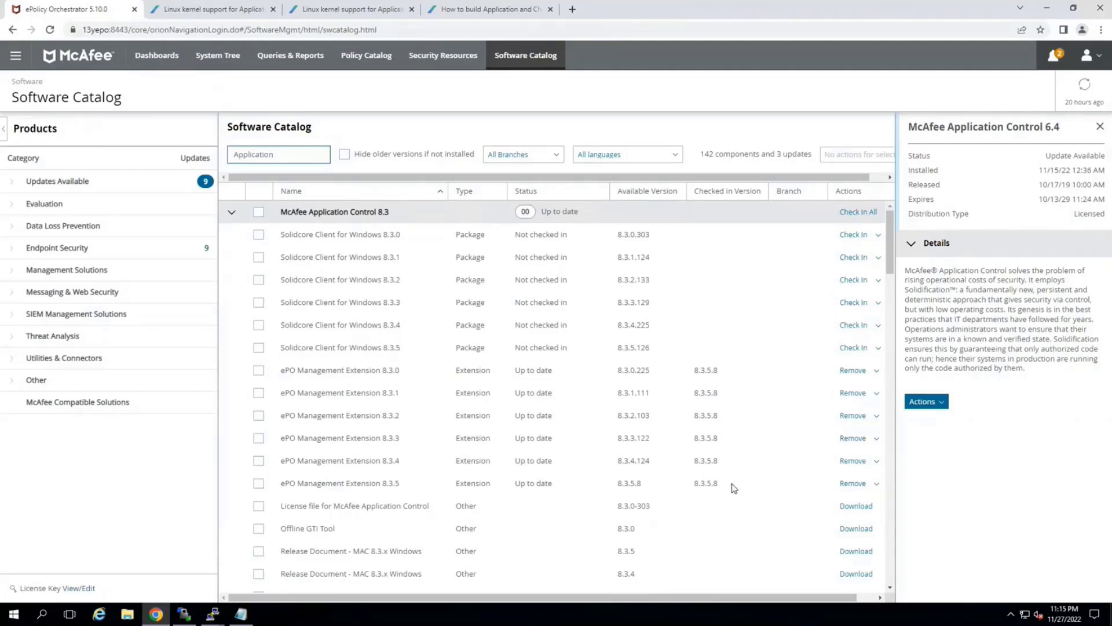
double_click(699, 485)
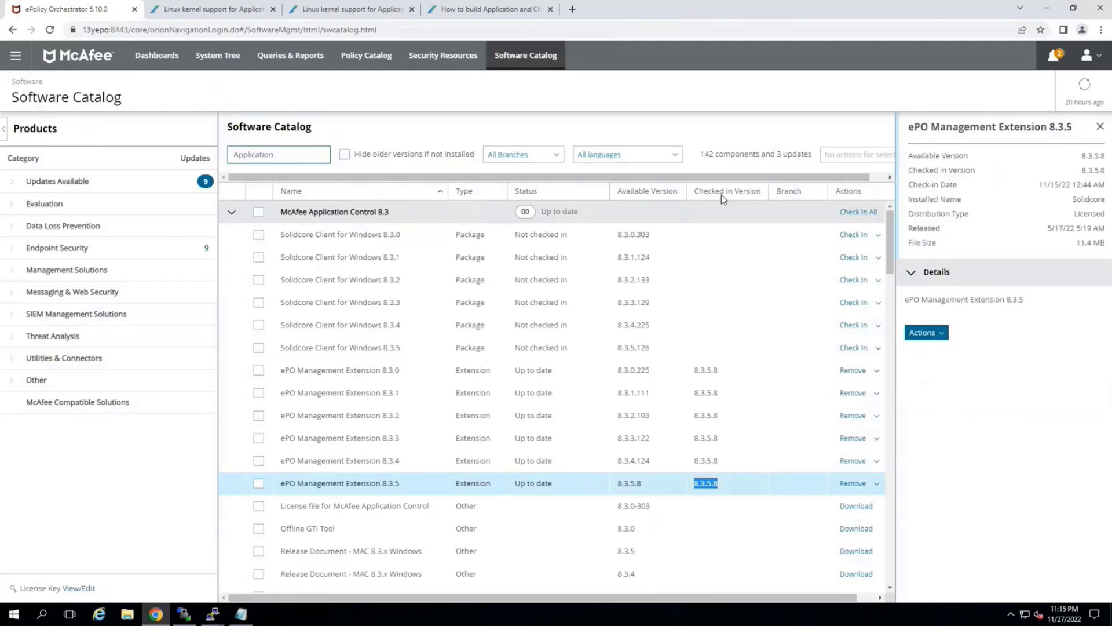
left_click(231, 213)
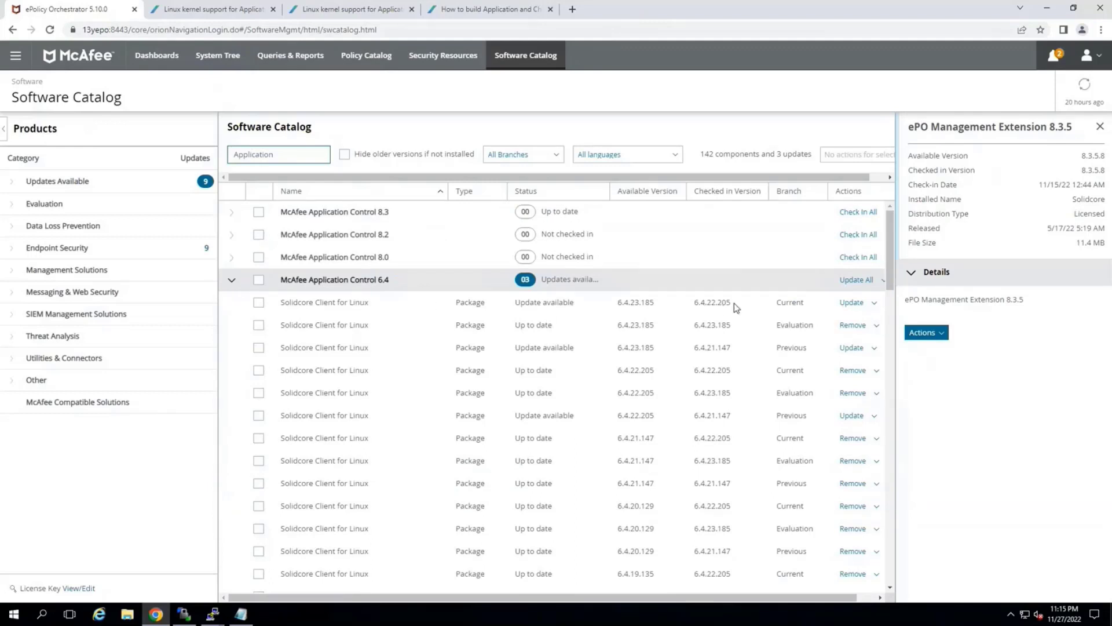
Check the checked-in Solidcore Client for Linux versions in the Current, Evaluation and Previous branches of Application Control 6.4
left_click_drag(735, 304, 696, 306)
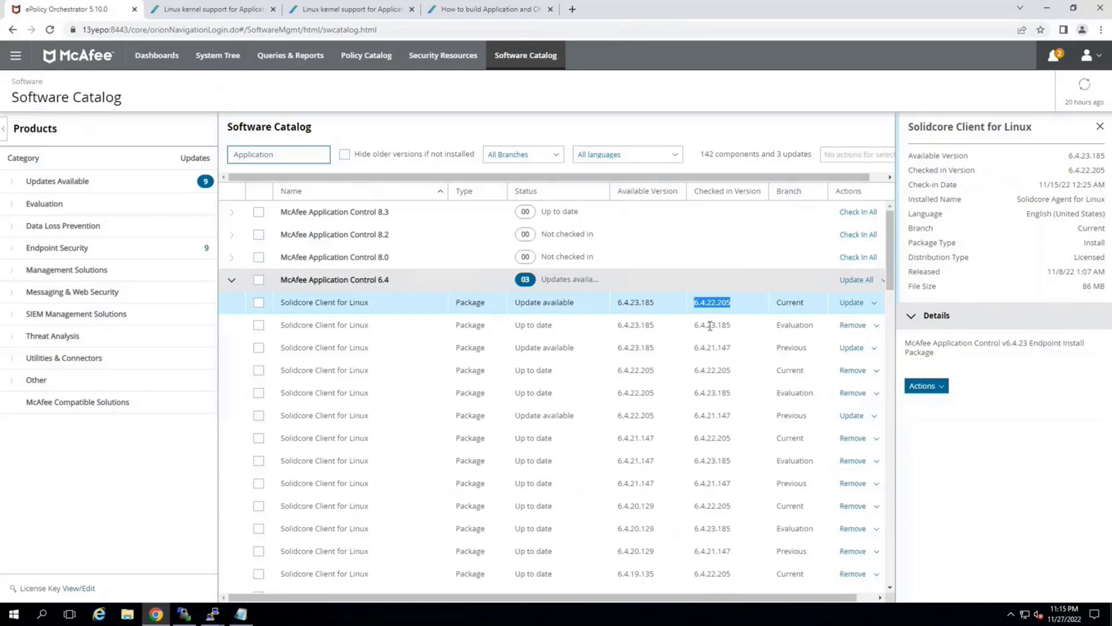
left_click_drag(703, 325, 702, 350)
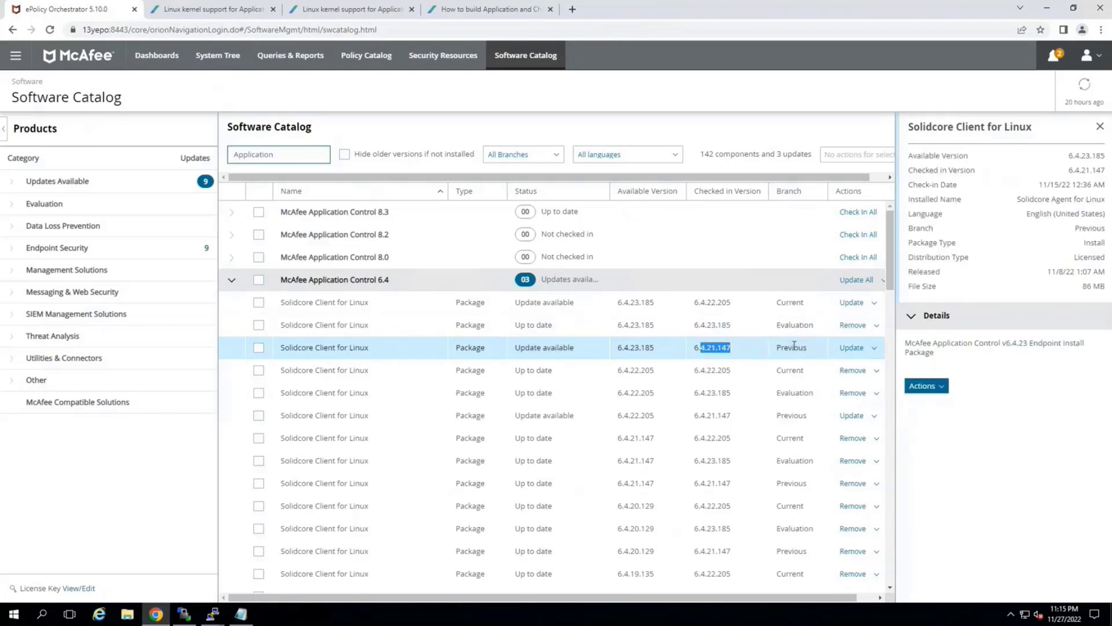
left_click(233, 281)
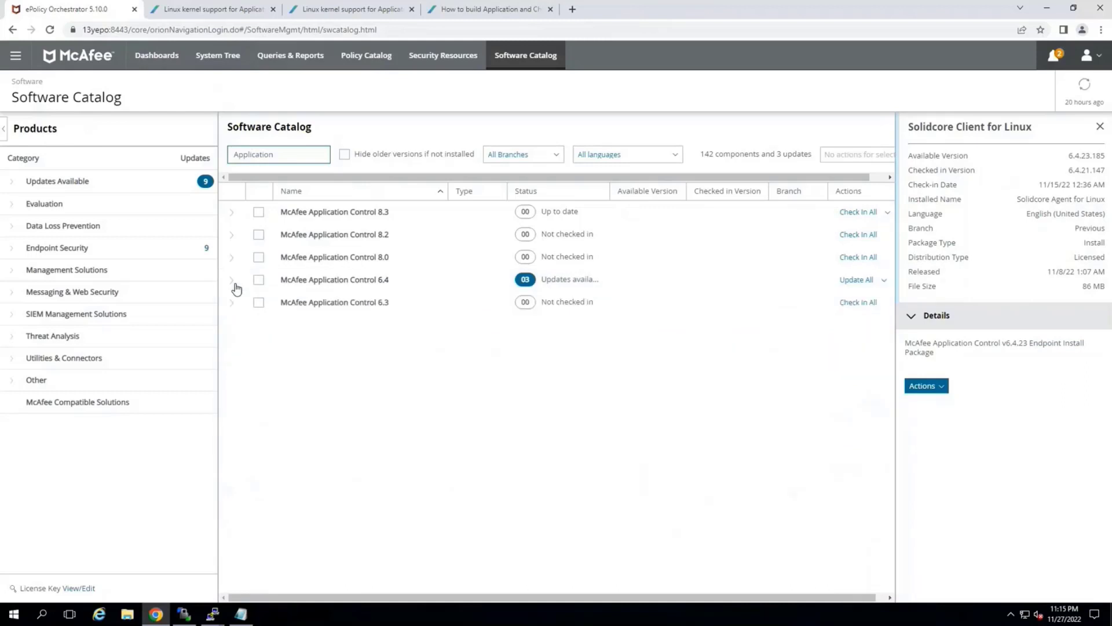
Locate the license file listed under McAfee Application Control 8.3, tick its entry and collapse the group
left_click(232, 213)
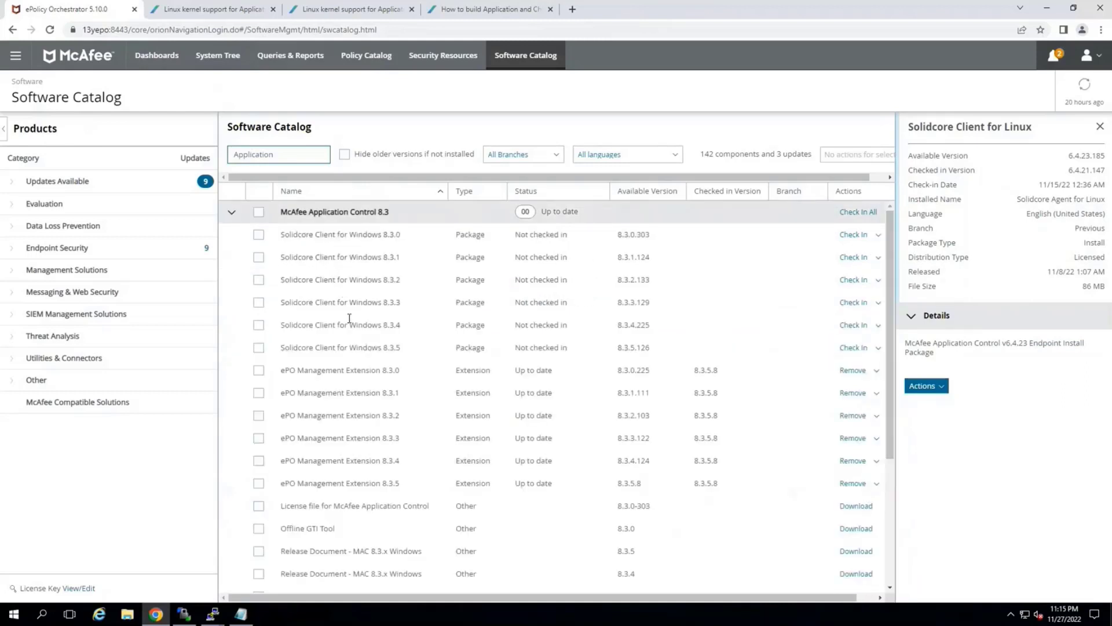
left_click(259, 507)
left_click(233, 215)
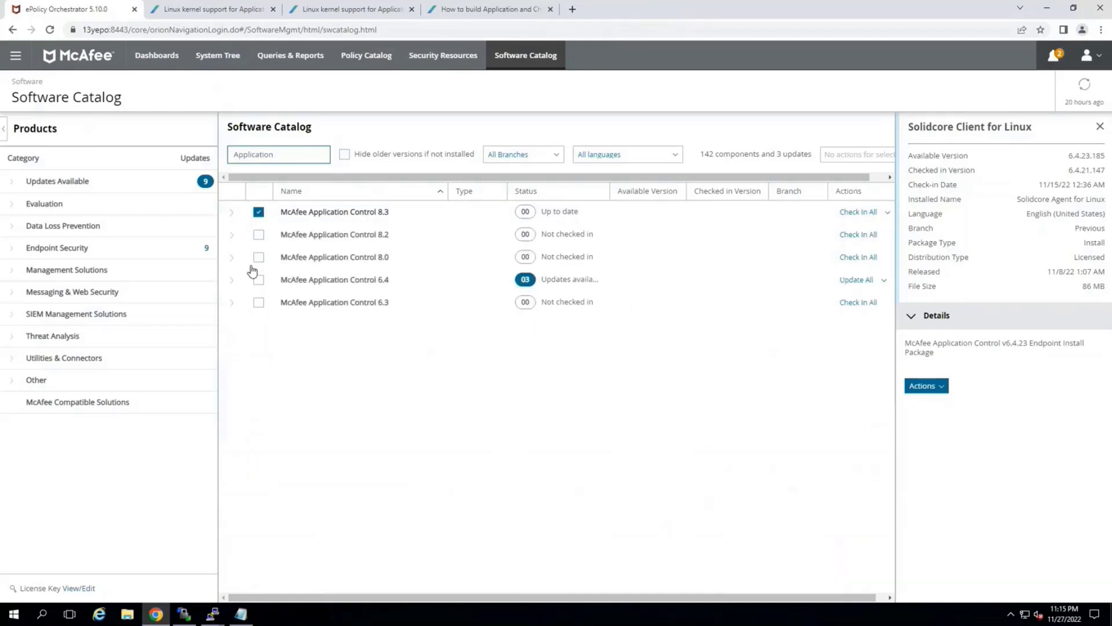
Search the catalog for "Change" and examine the extensions and license file listed under McAfee Change Control 8.3
double_click(278, 155)
type("Change")
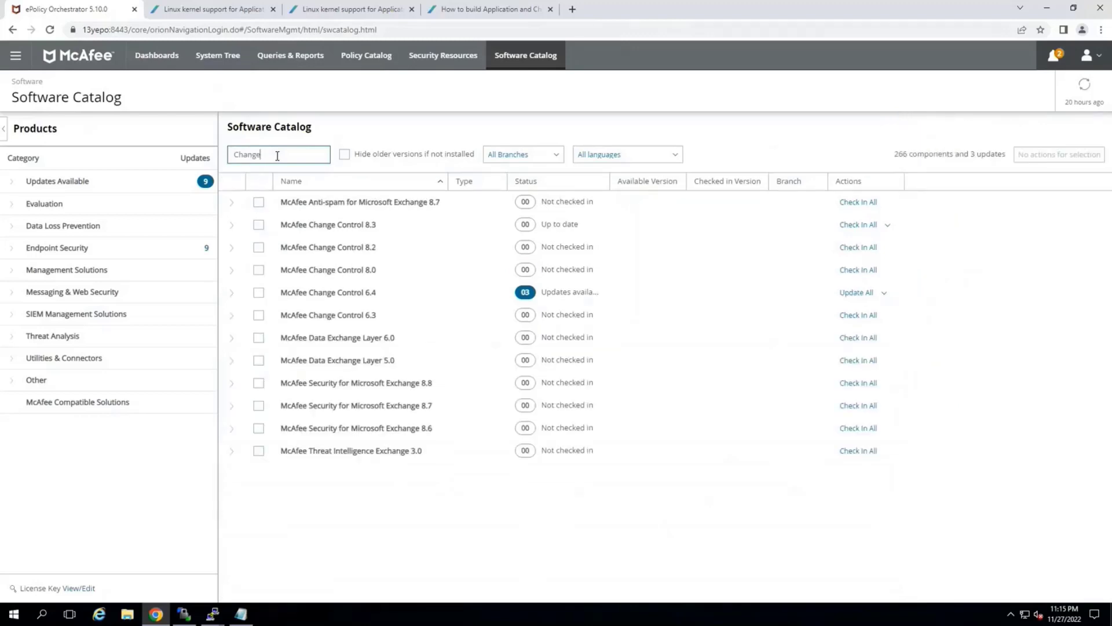
left_click(231, 226)
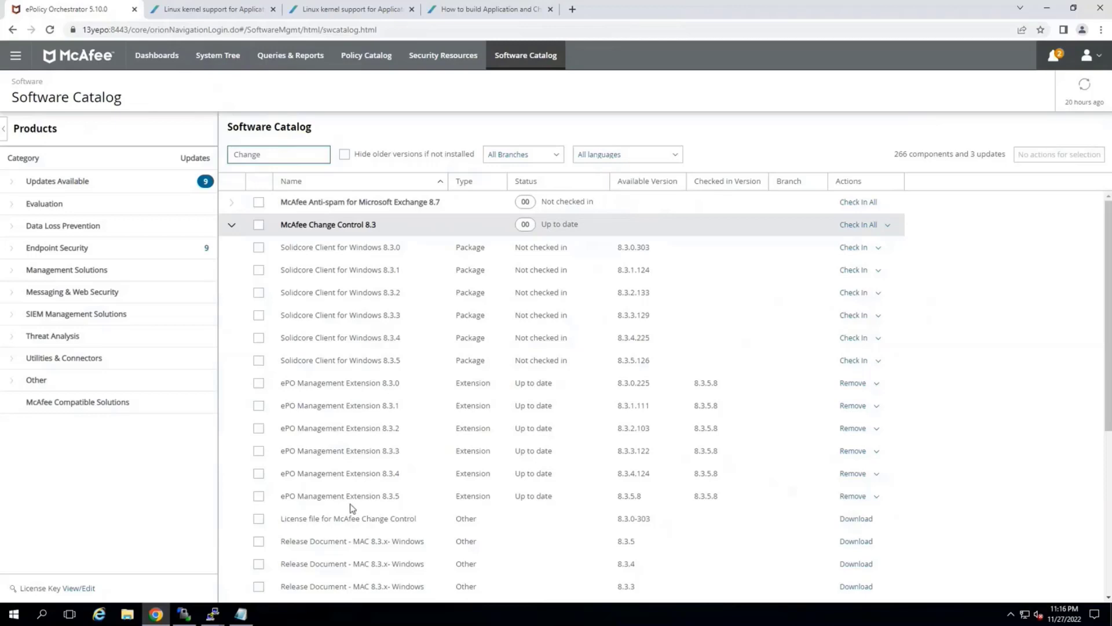
scroll(341, 497, "down", 1)
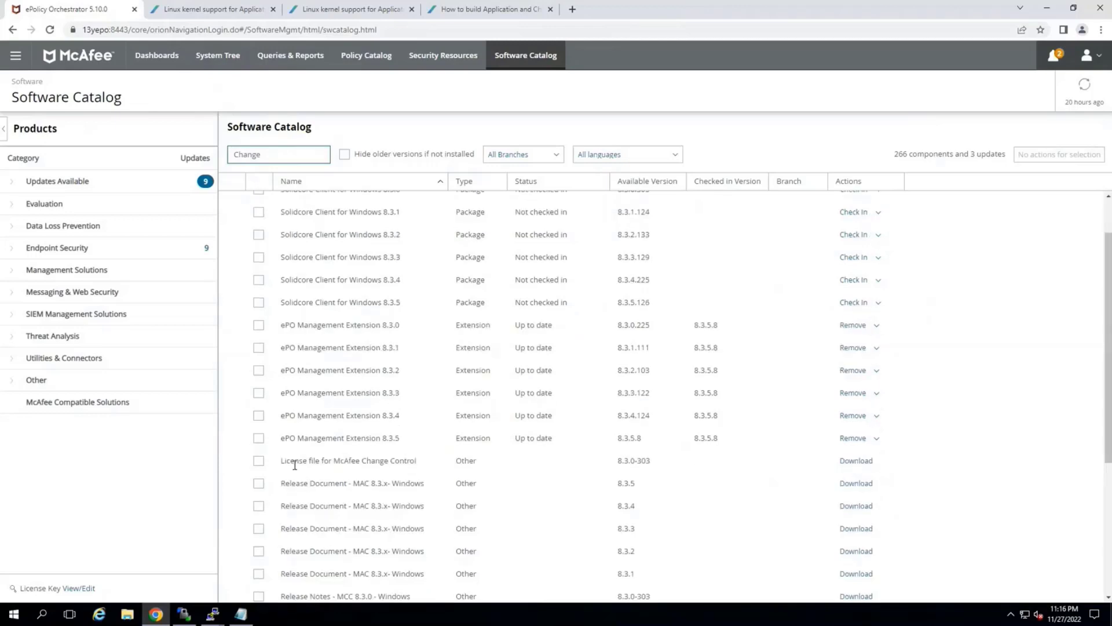
Return to the System Tree, then switch to the terminal session on 13YRHEL8101 and enlarge its window
left_click(217, 55)
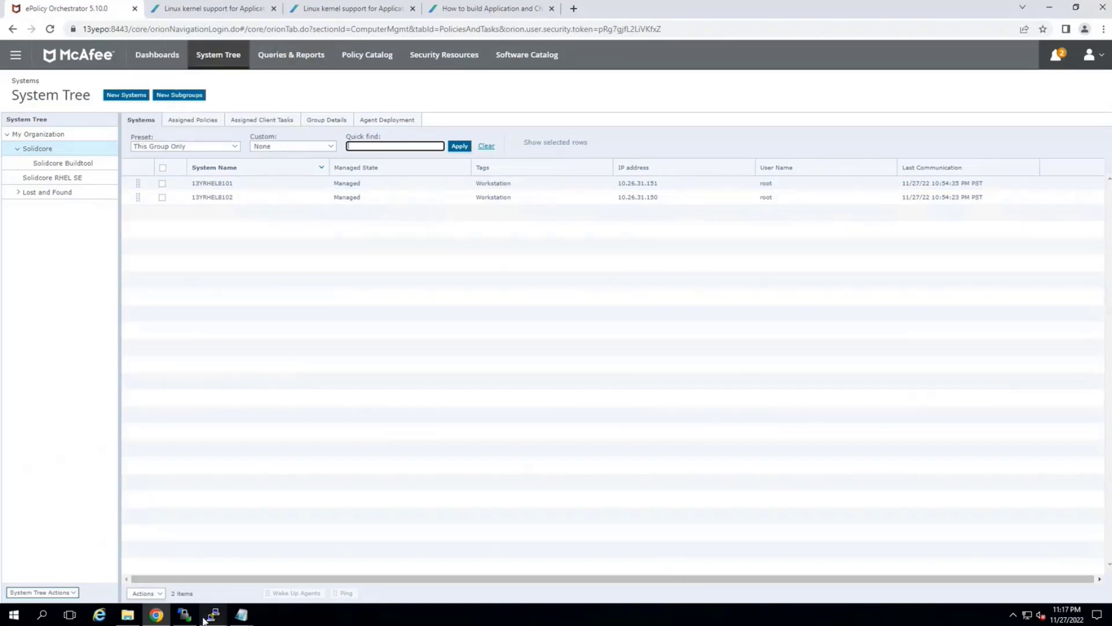
mouse_move(211, 619)
left_click(155, 581)
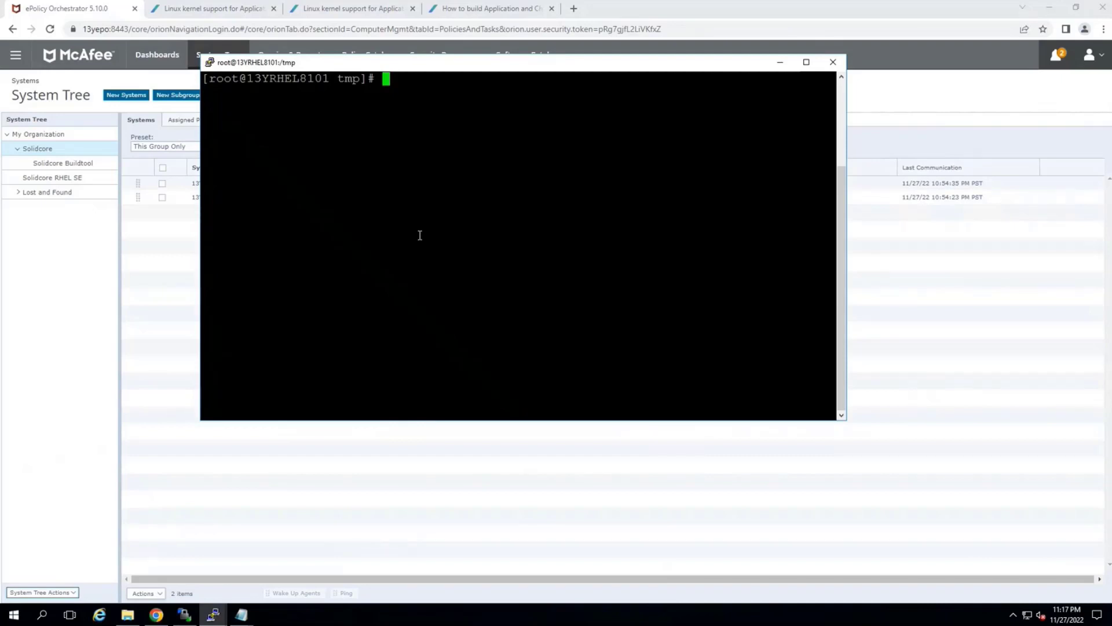
left_click_drag(184, 454, 155, 500)
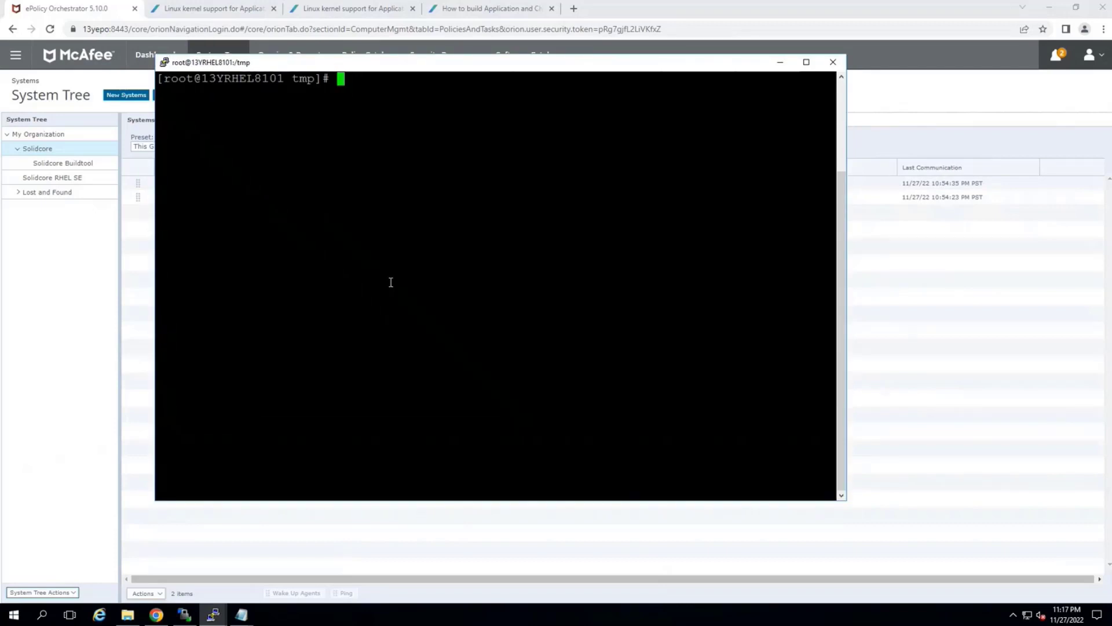
Display the Linux distribution details with cat /etc/os-release
type("cat /etc/")
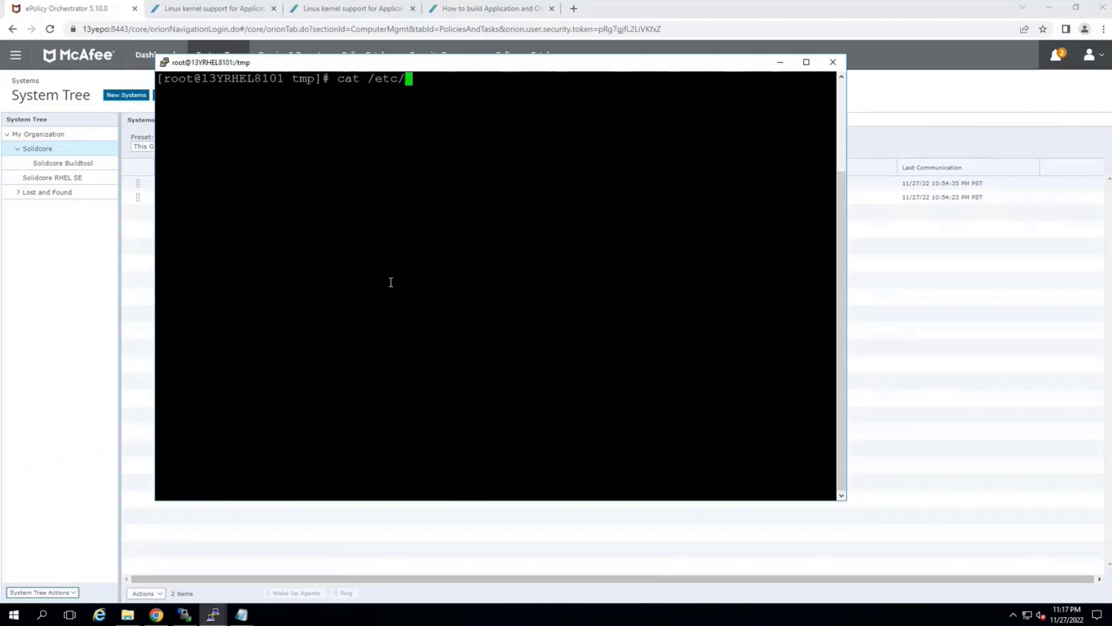
type("os-")
key("Tab")
key("Return")
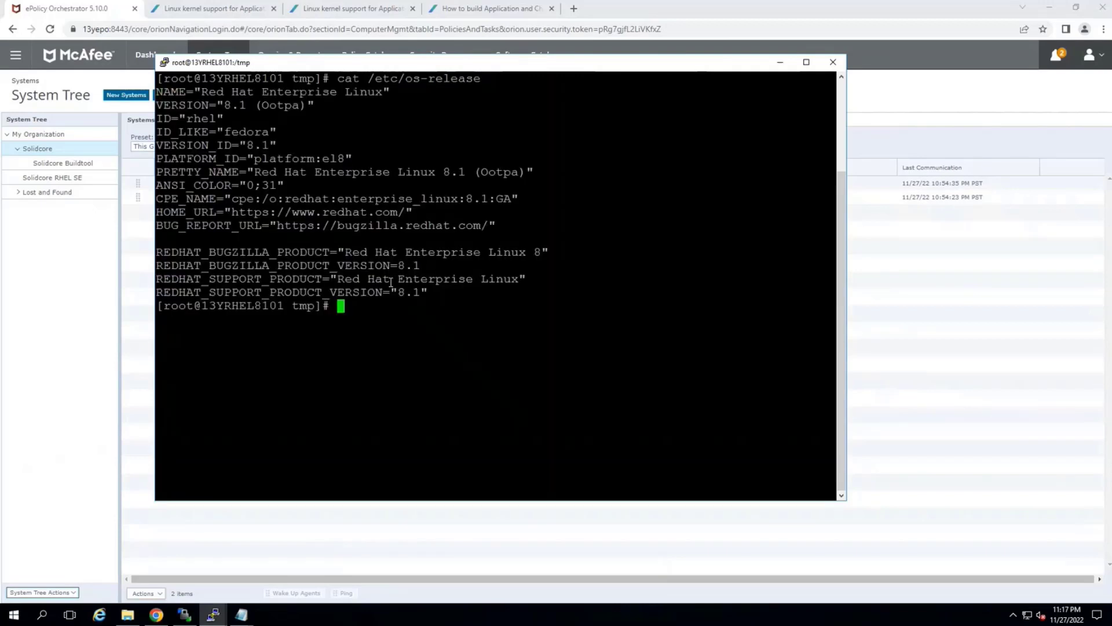
Run uname -a and copy the kernel release 4.18.0-147.8.1.el8_ from its output
type("uname -a")
key("Return")
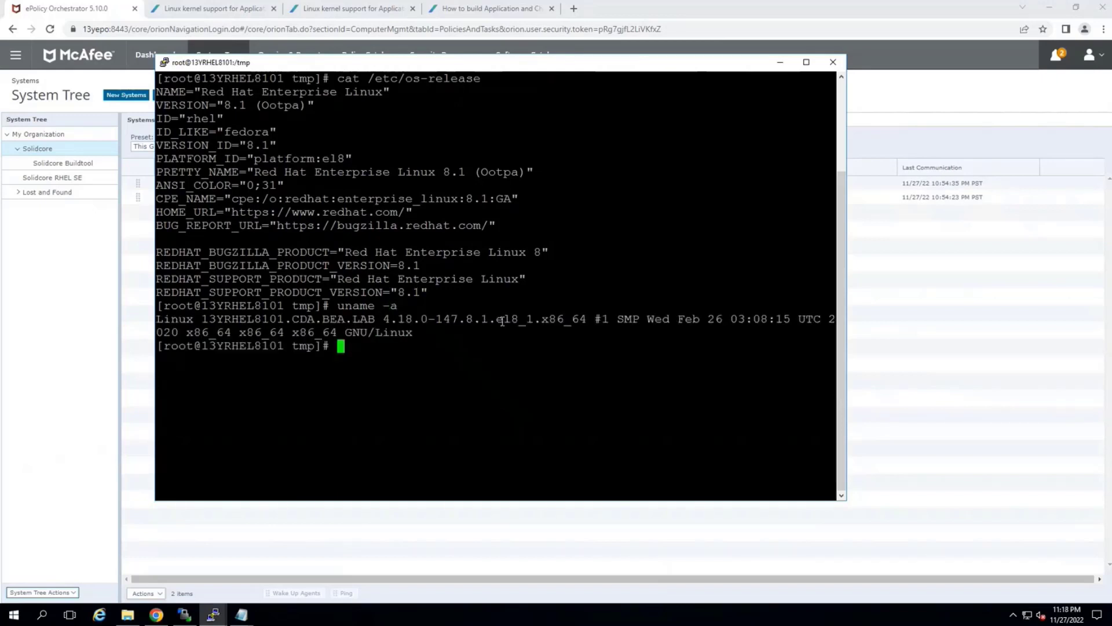
left_click_drag(525, 318, 387, 324)
key("ctrl+c")
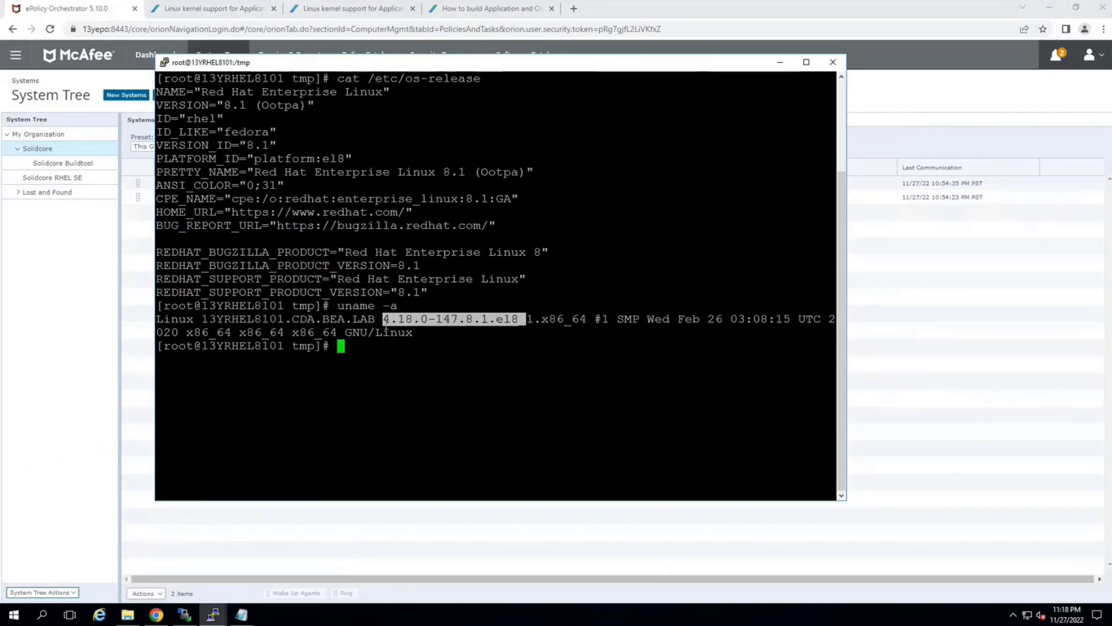
left_click(387, 320)
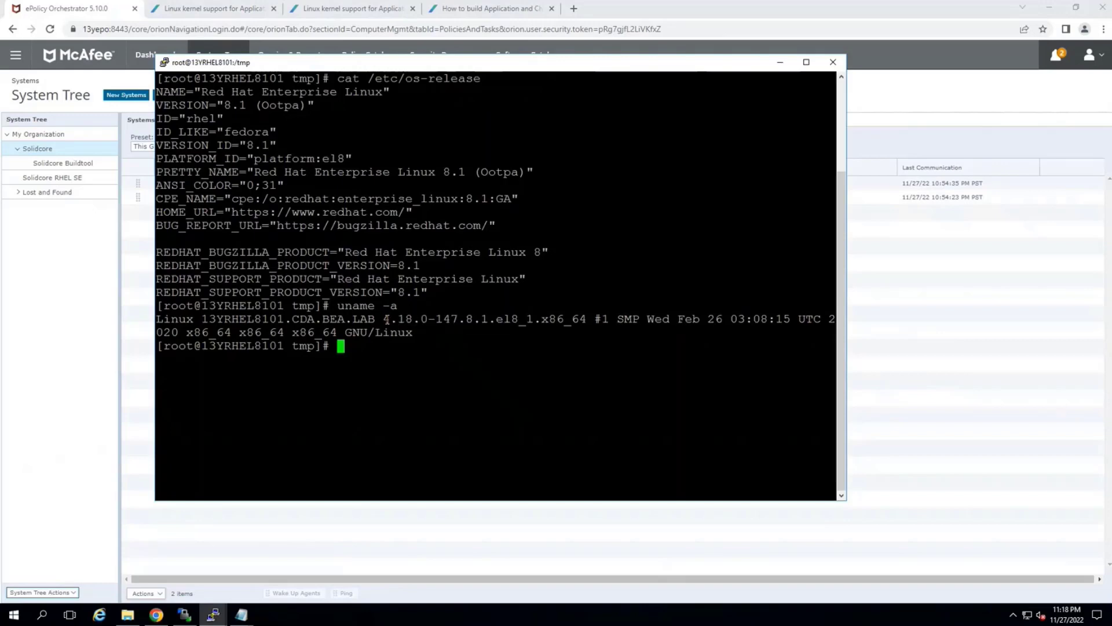
Switch to the browser and review Trellix article KB91985 on Linux kernel support for Application and Change Control 6.x
left_click(201, 11)
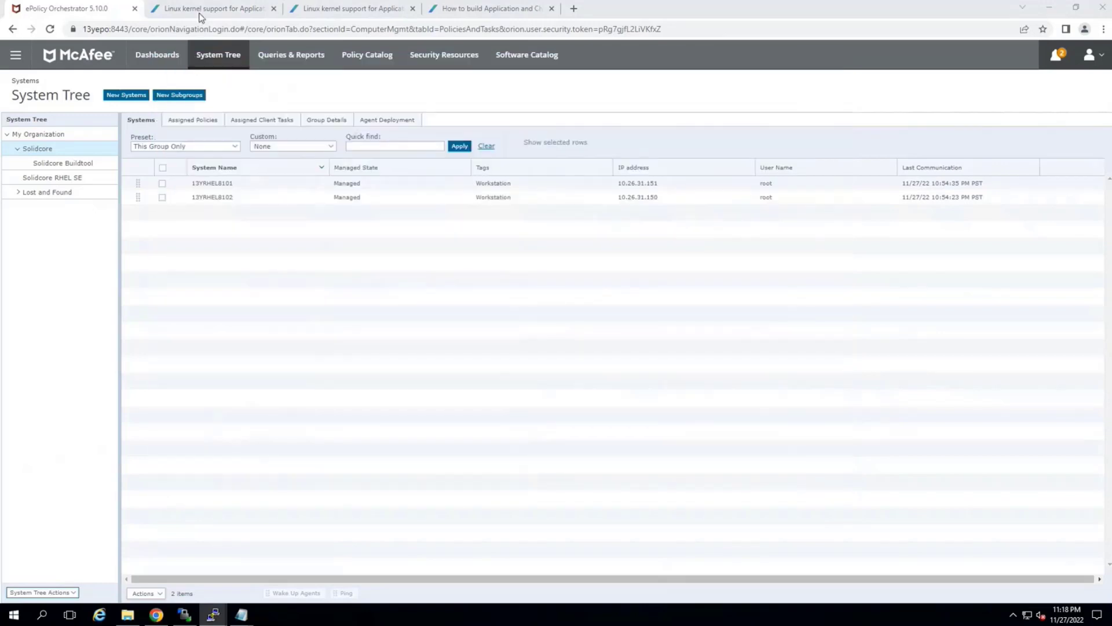
scroll(324, 174, "up", 6)
scroll(313, 139, "up", 1)
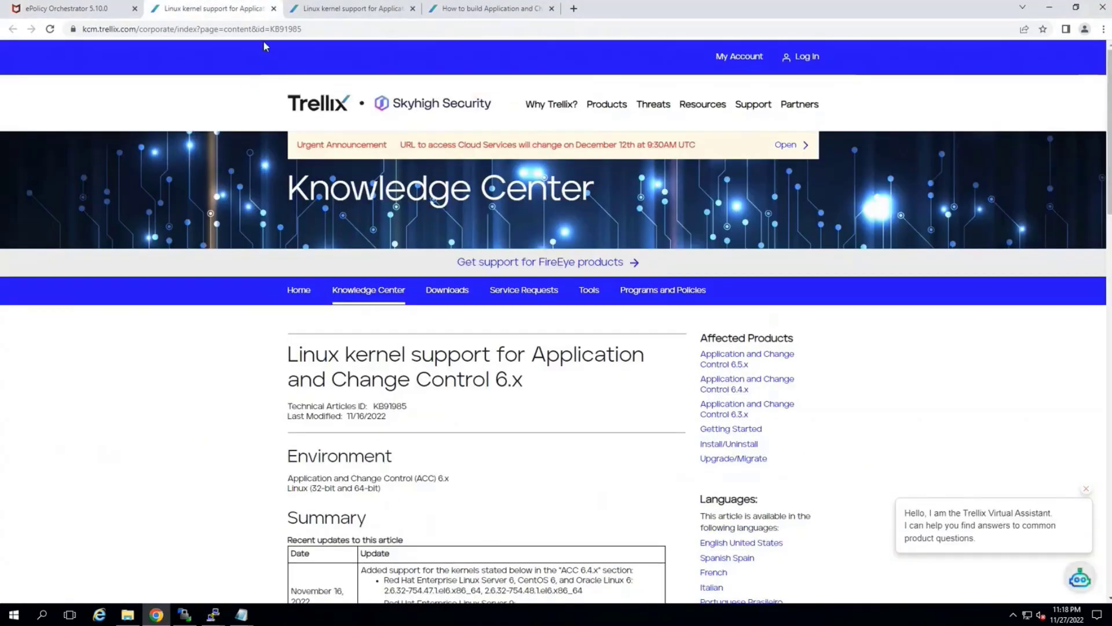
double_click(269, 31)
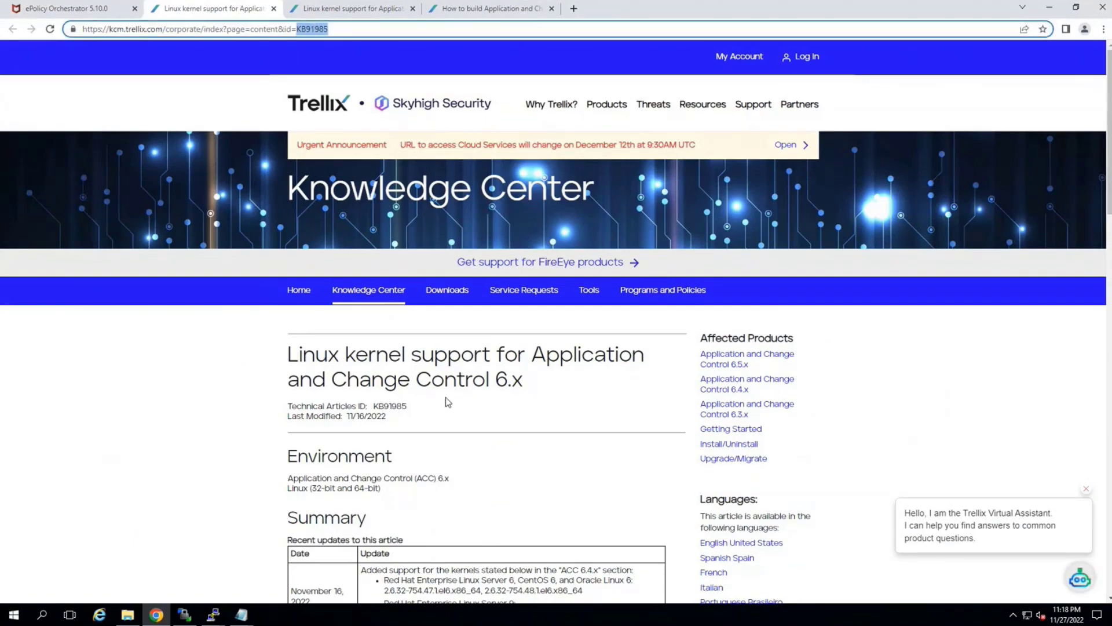
scroll(334, 338, "down", 15)
scroll(334, 338, "down", 3)
scroll(347, 264, "up", 4)
Compare the KB91985 article with the identically titled kernel support article KB90947 in the neighbouring browser tab
left_click(350, 8)
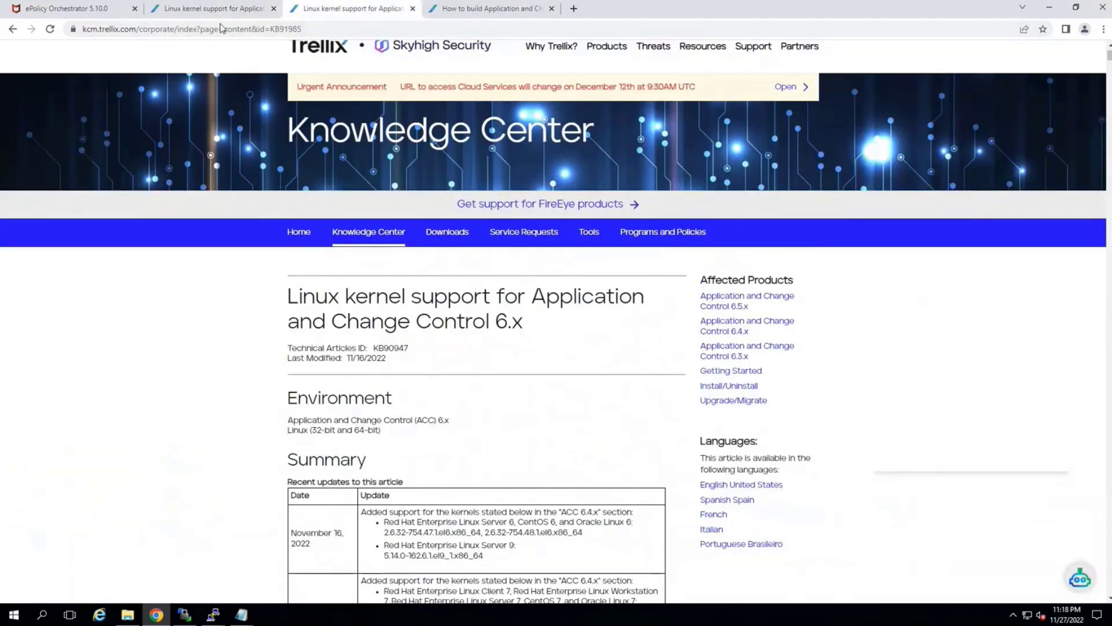
left_click(223, 8)
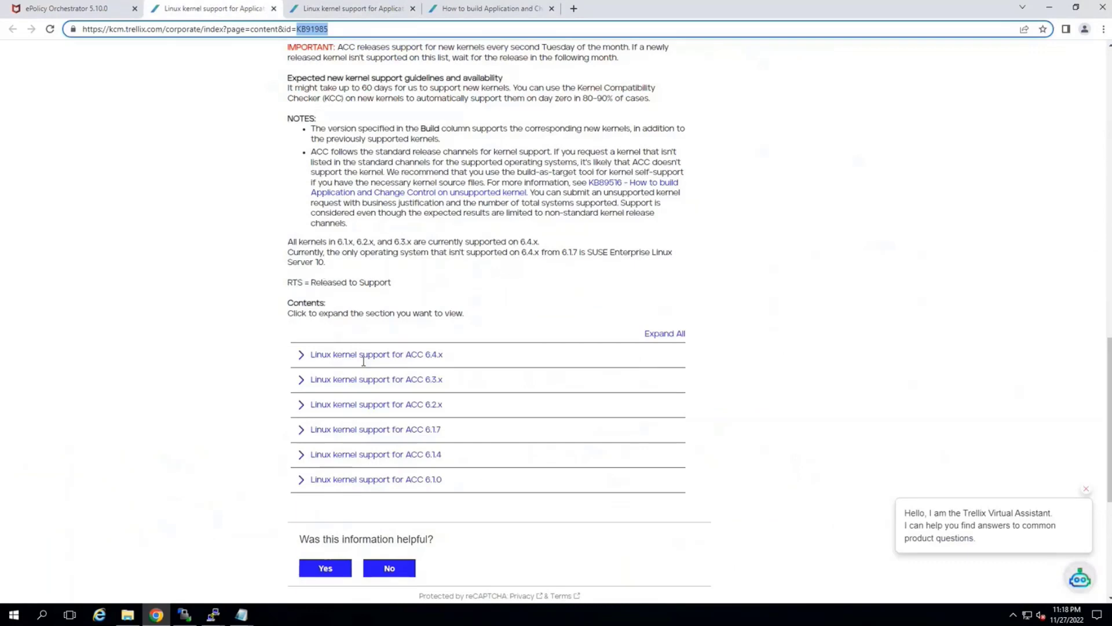
scroll(373, 356, "up", 5)
left_click(364, 8)
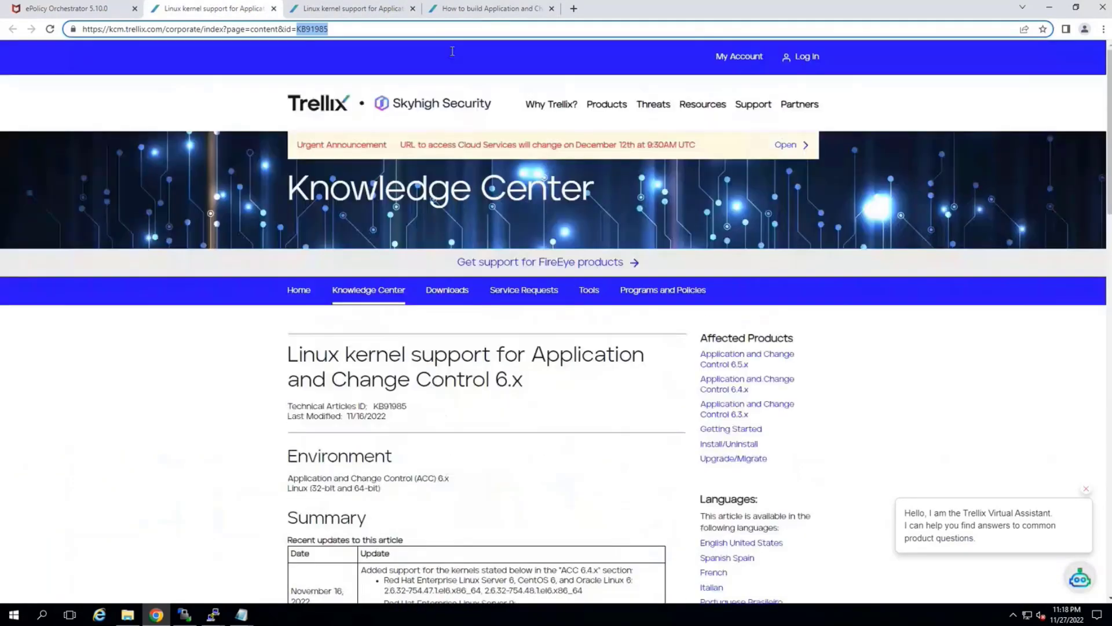
left_click(364, 9)
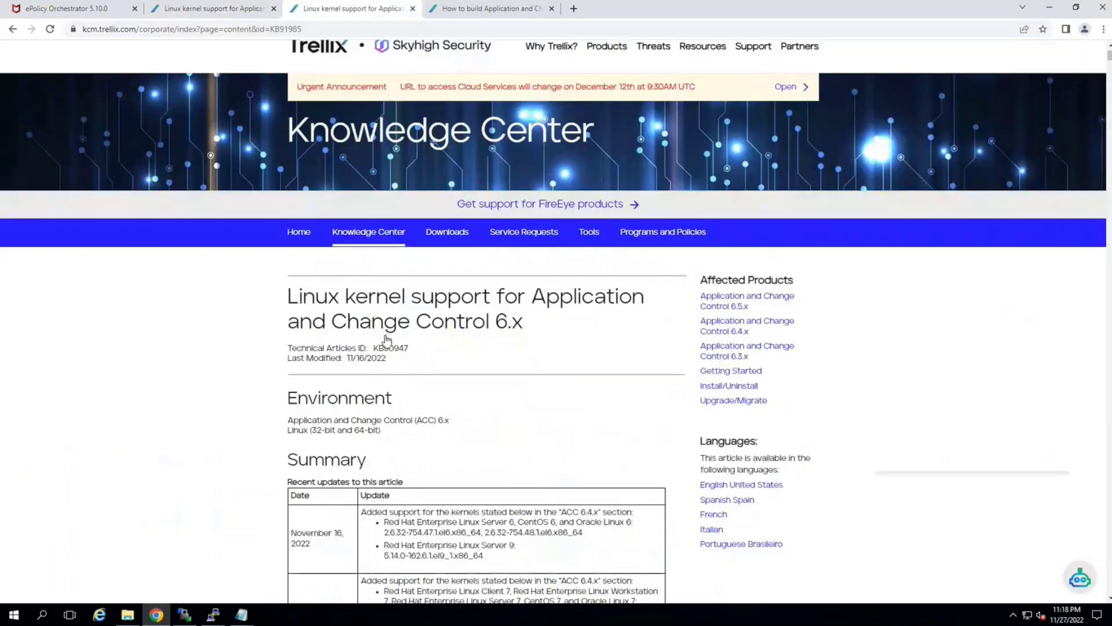
Find kernel 4.18.0-147.8.1.el8_ in the KB90947 article and highlight the build number that supports it
scroll(280, 338, "down", 15)
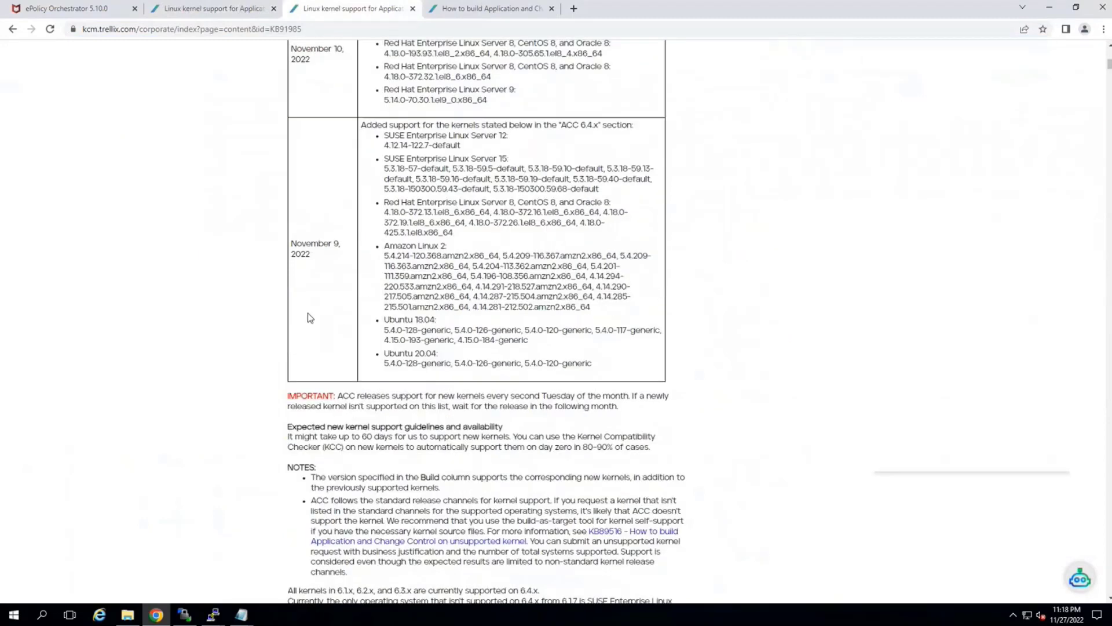
key("ctrl+f")
key("ctrl+v")
double_click(518, 322)
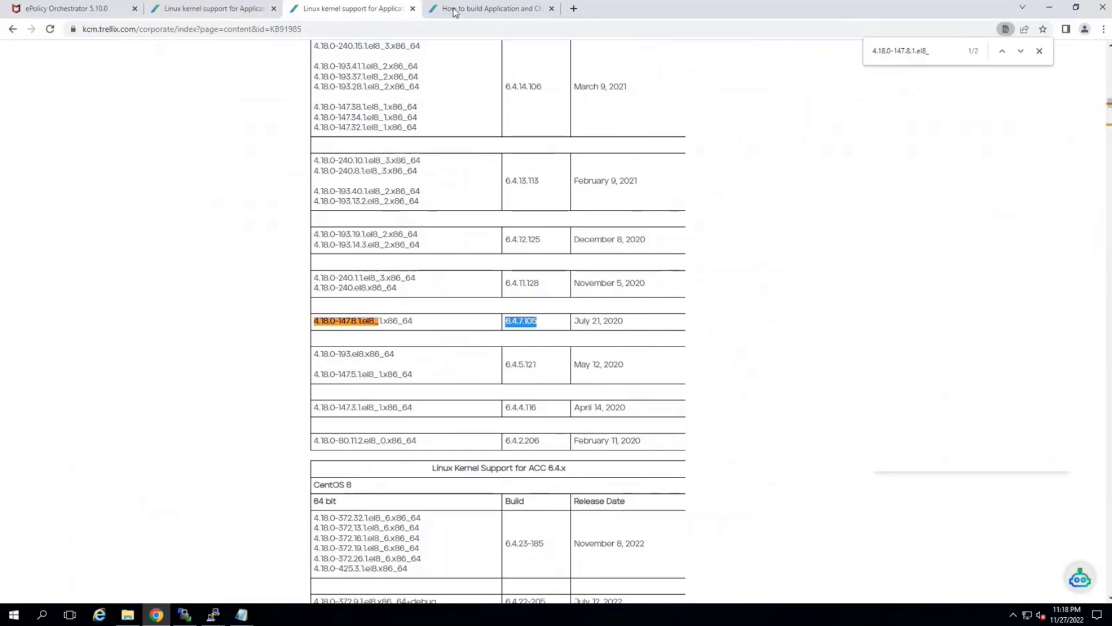
Return to the ePolicy Orchestrator tab and check the client tasks assigned to the Solidcore group
left_click(342, 587)
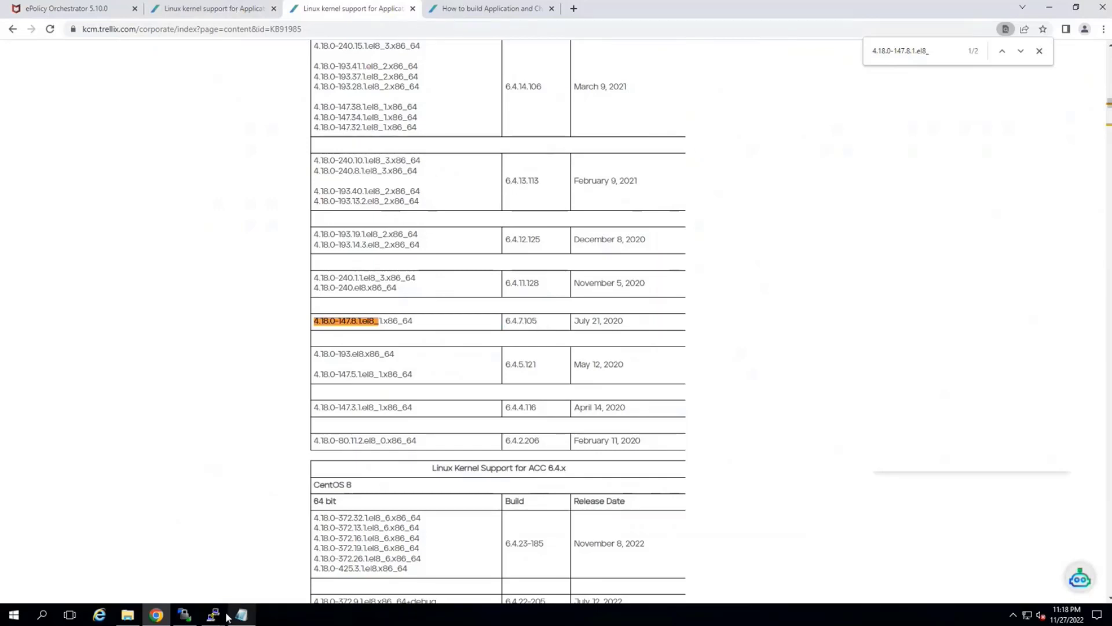
left_click(158, 616)
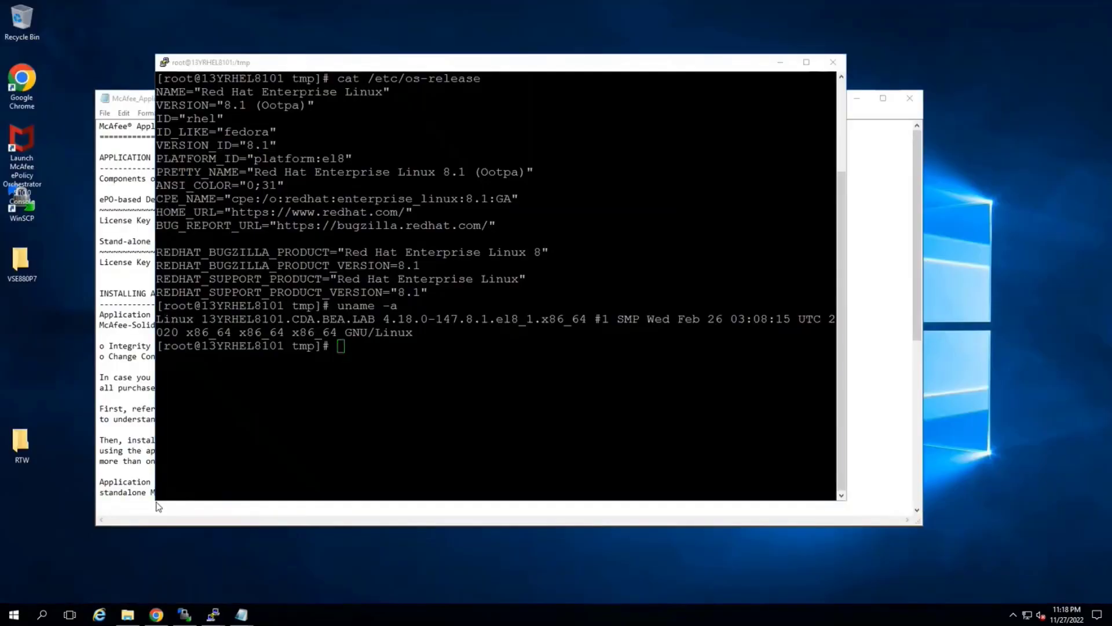
left_click(158, 616)
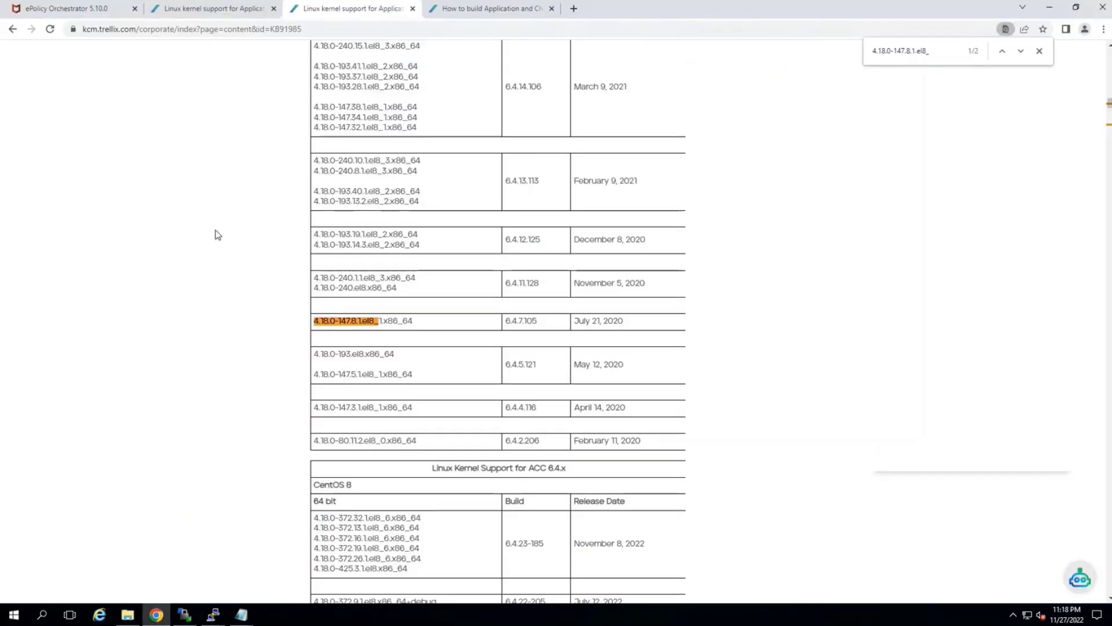
left_click(102, 8)
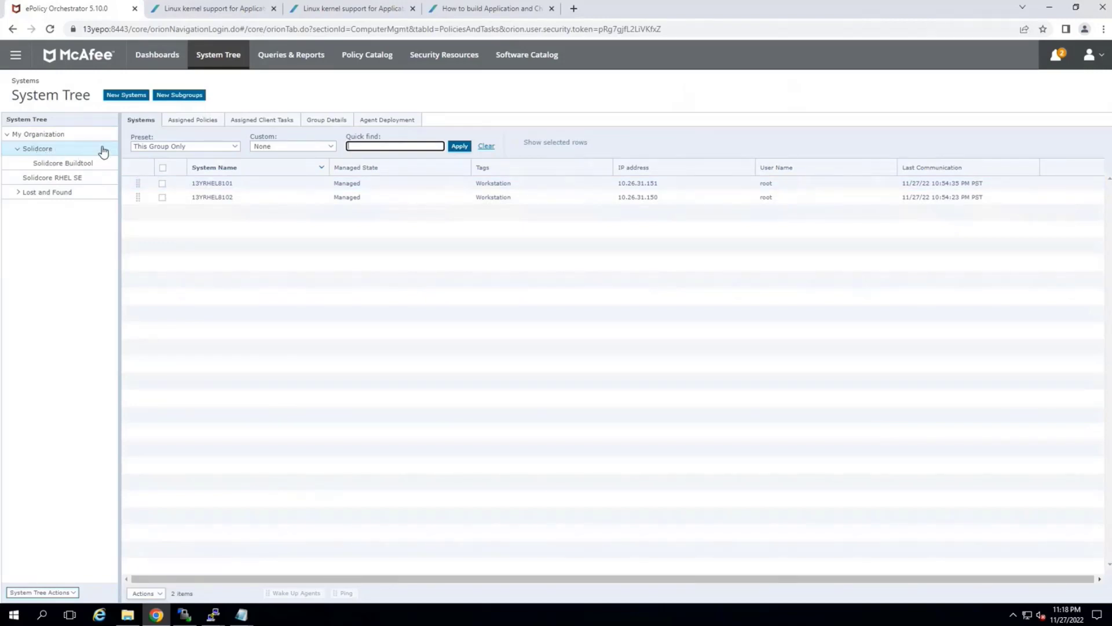
left_click(253, 122)
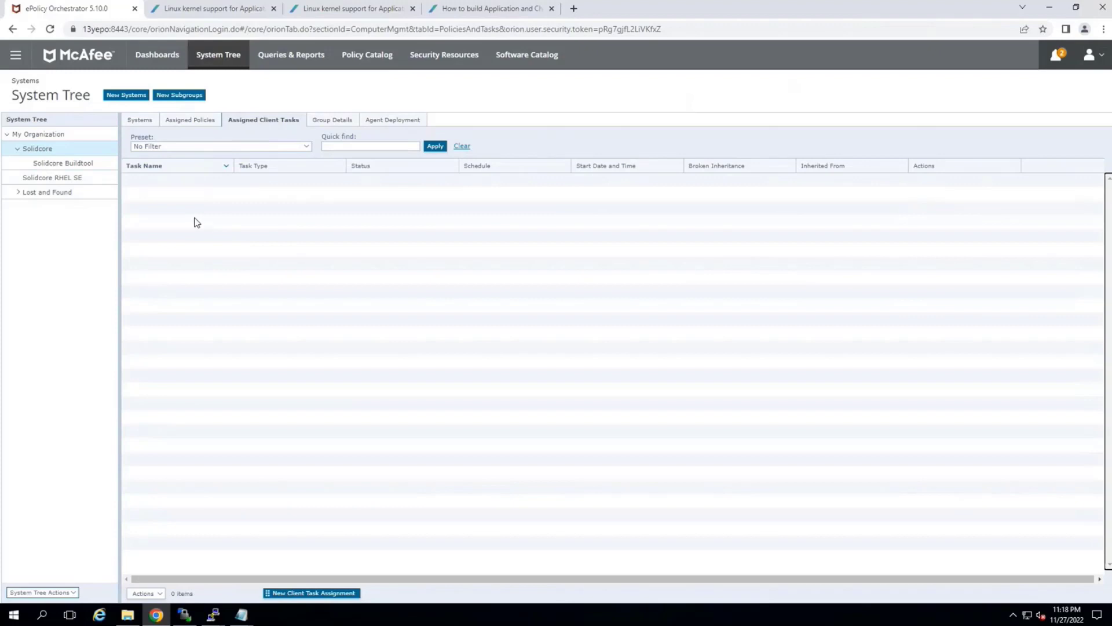
left_click(133, 121)
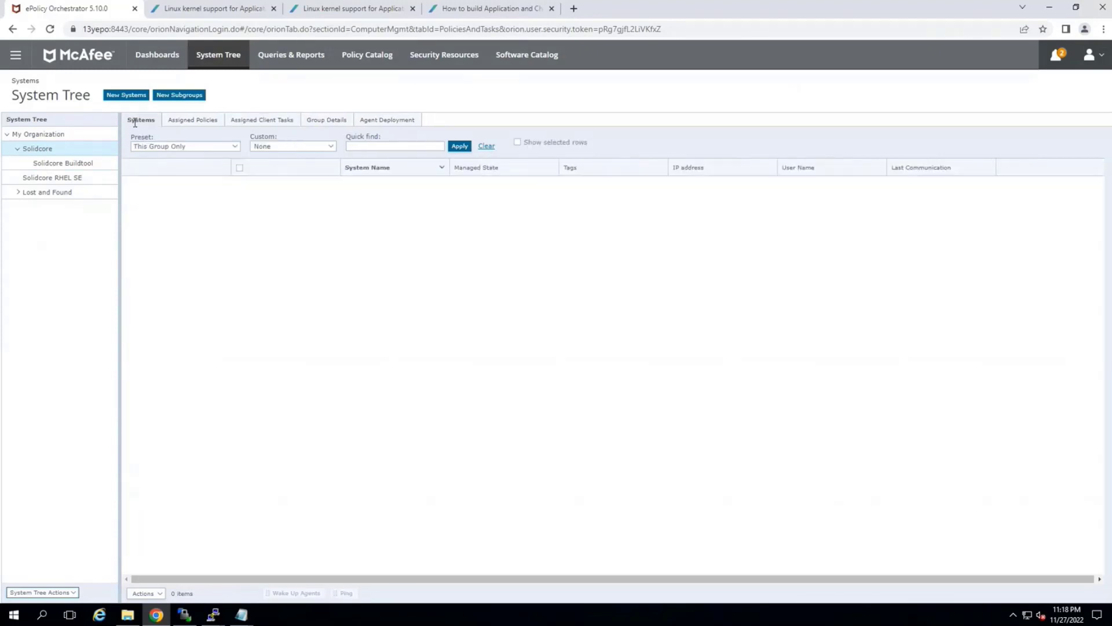
Create a new McAfee Agent Product Deployment task to run immediately on system 13YRHEL8101
left_click(163, 184)
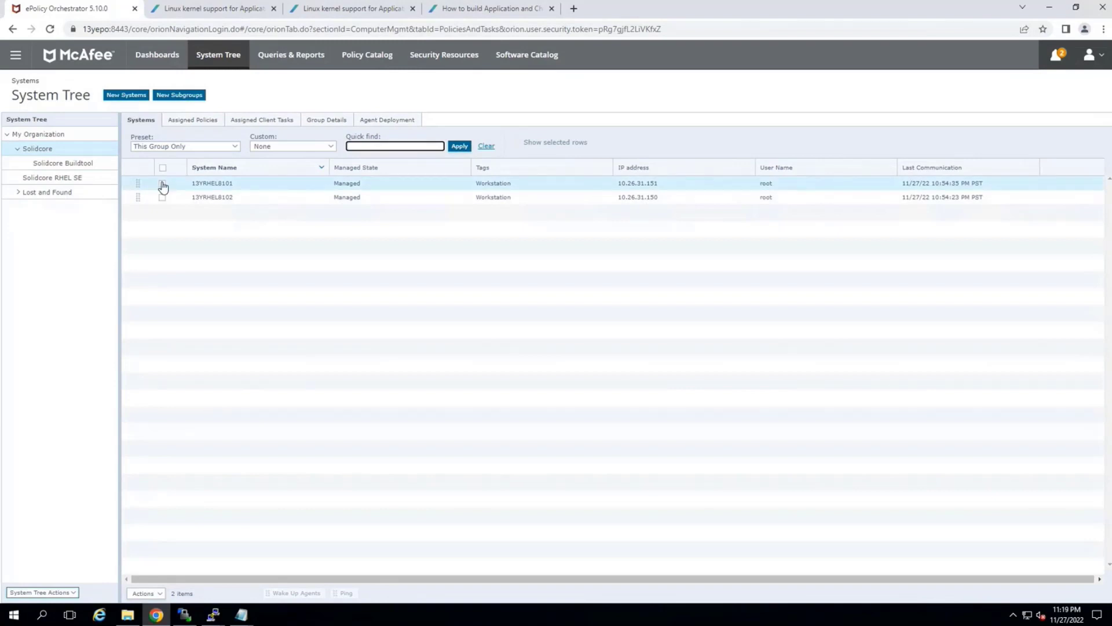
left_click(153, 594)
mouse_move(159, 569)
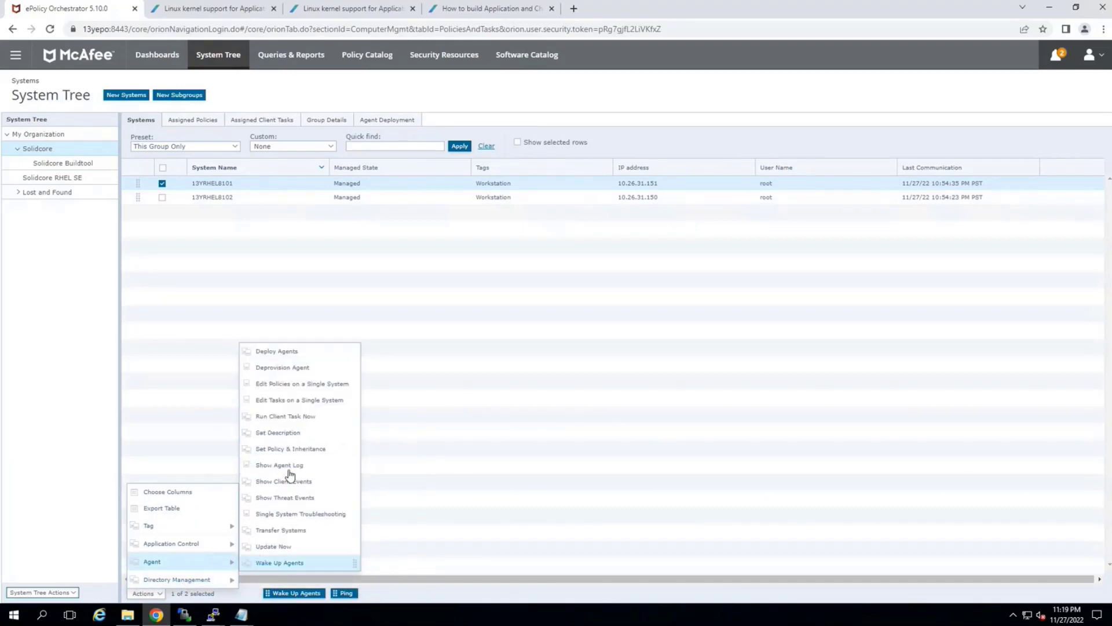
left_click(277, 417)
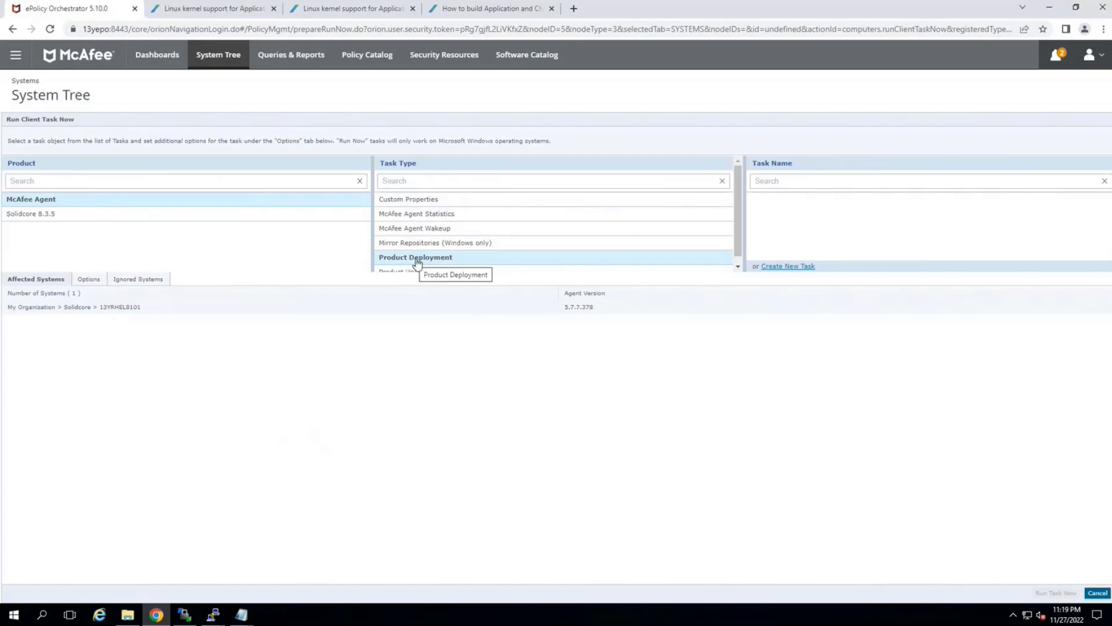
left_click(800, 267)
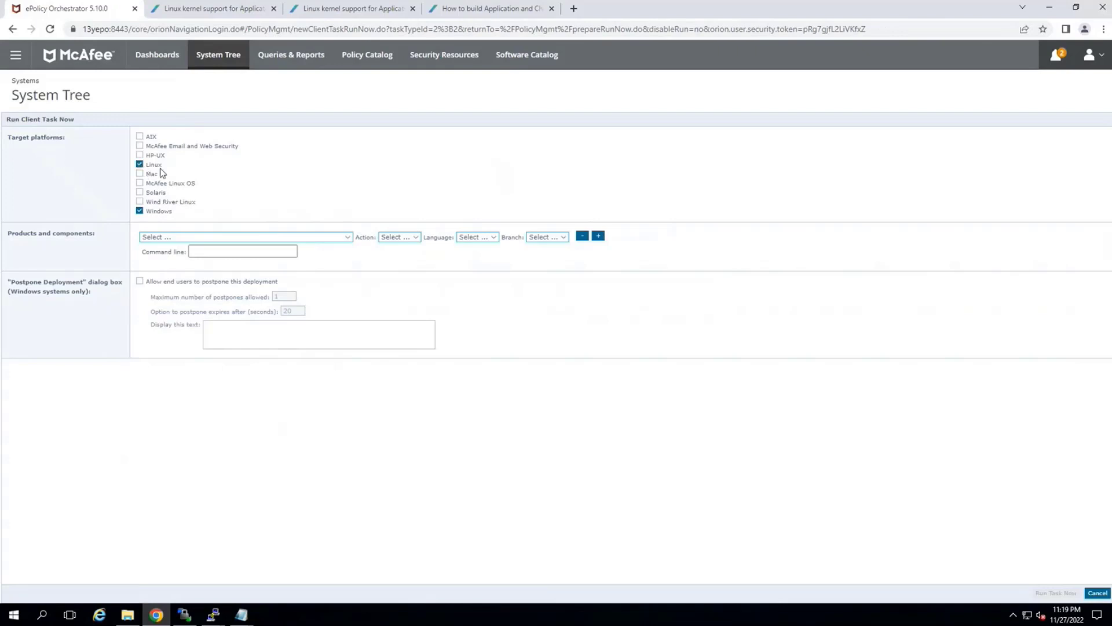
Run the deployment for Linux only, installing Solidcore Agent for Linux 6.4.23.185 in English from the Evaluation branch, and expand its status details
left_click(139, 211)
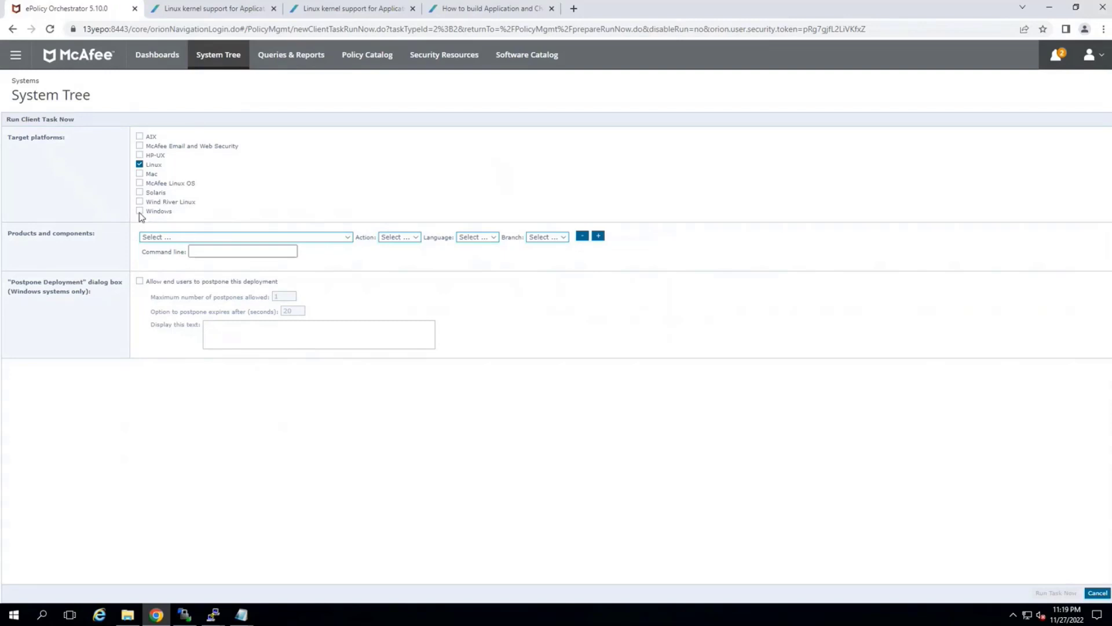
left_click(173, 238)
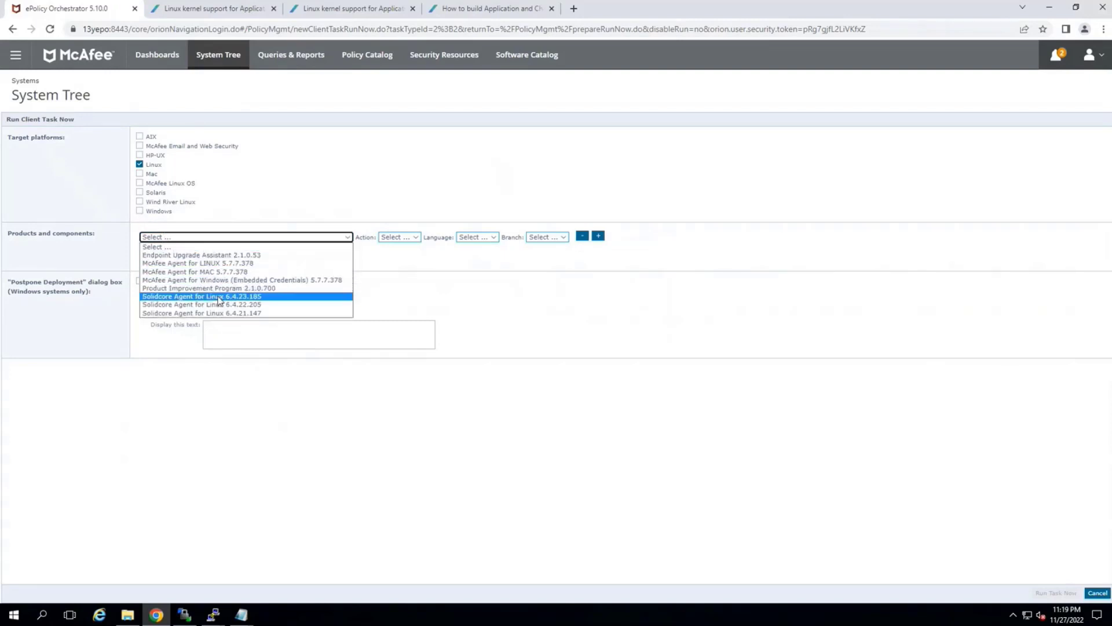
left_click(154, 299)
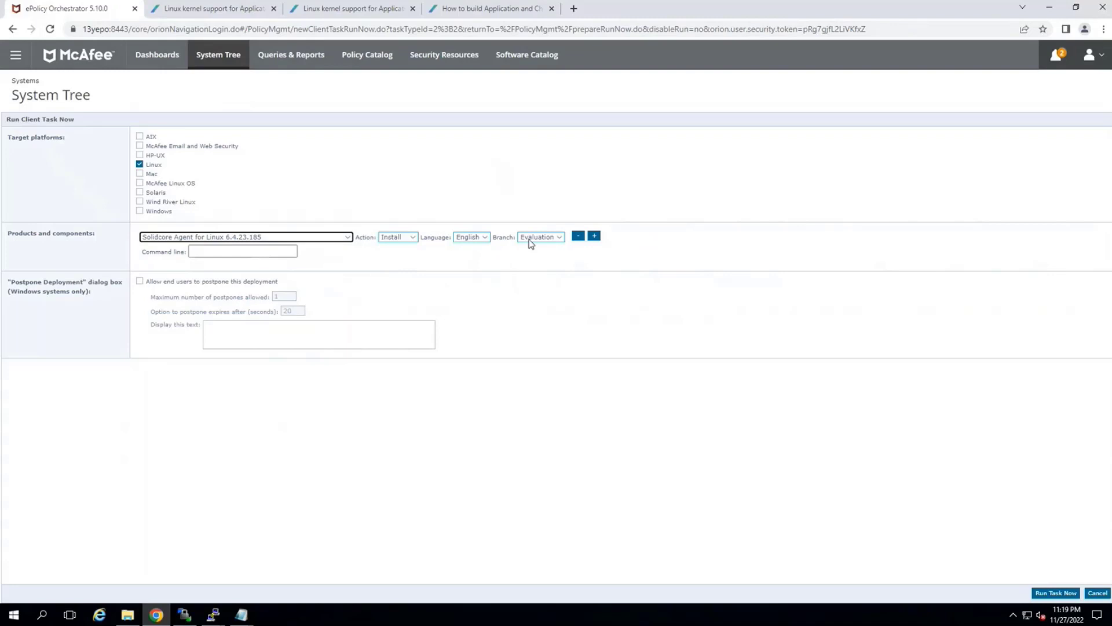
left_click(1038, 594)
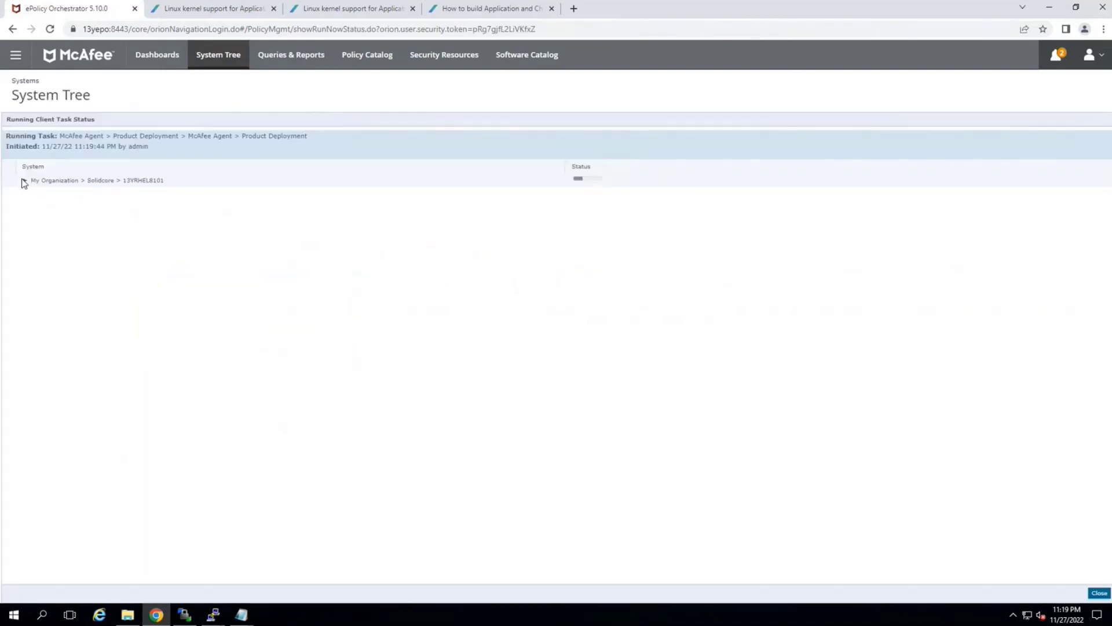
left_click(25, 181)
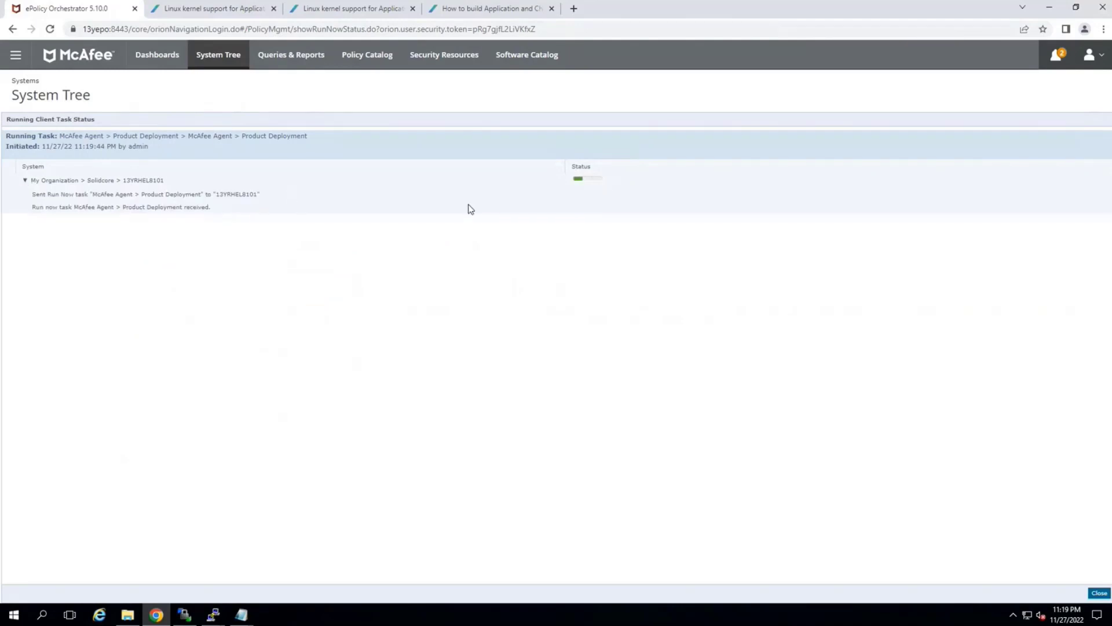
Switch to the 13YRHEL8101 terminal session, clear it, and list the contents of /tmp
left_click(214, 614)
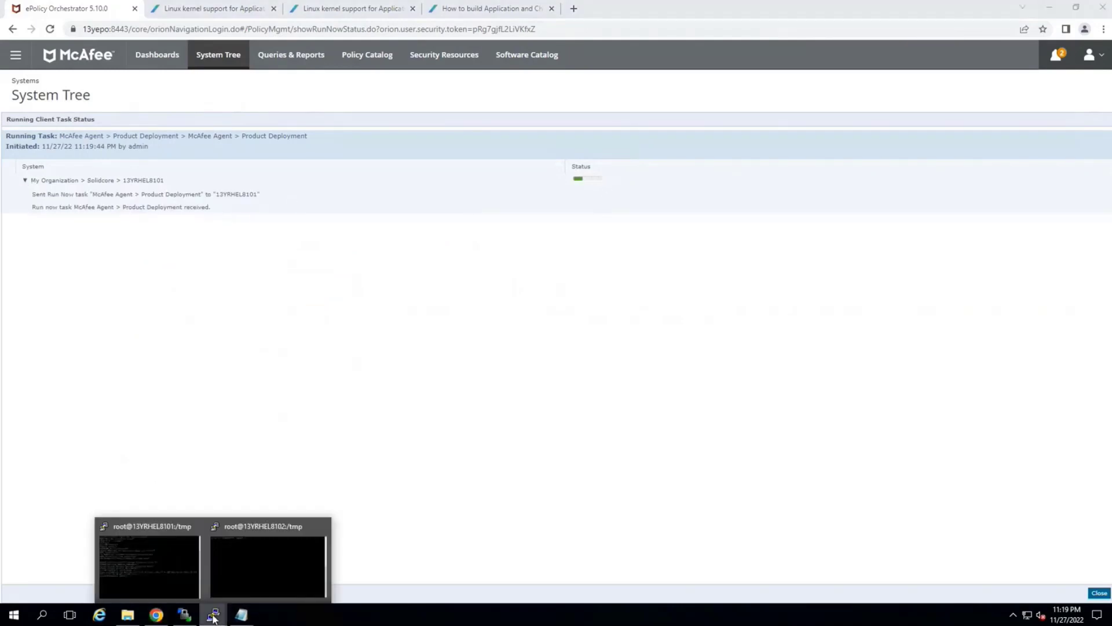
left_click(171, 546)
type("clear")
key("Return")
type("cd /tmp/")
key("Return")
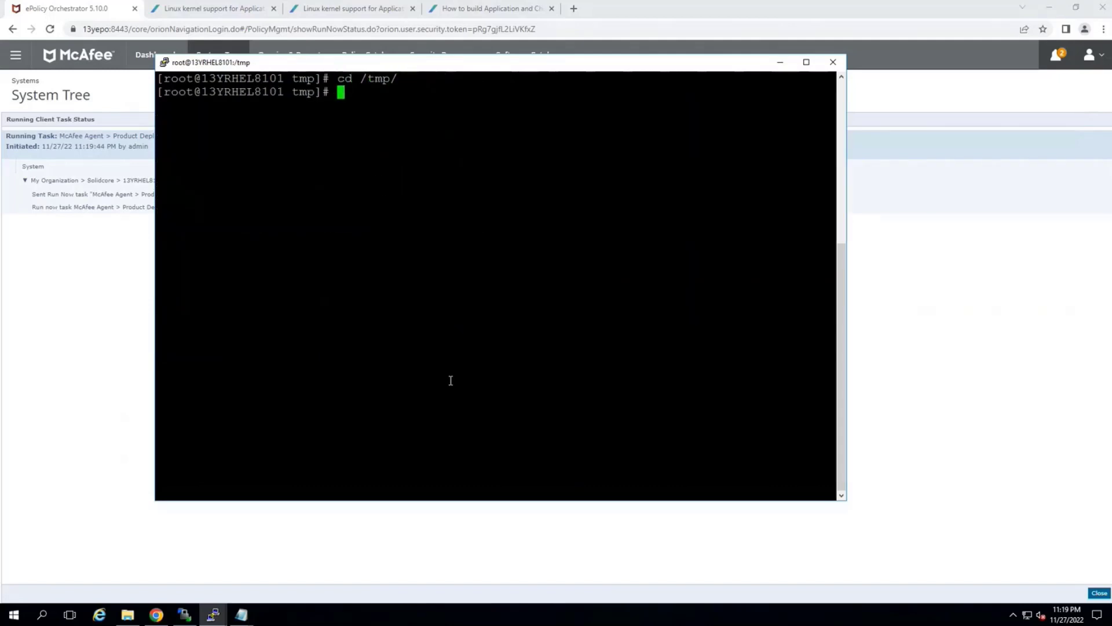
type("ls")
key("Return")
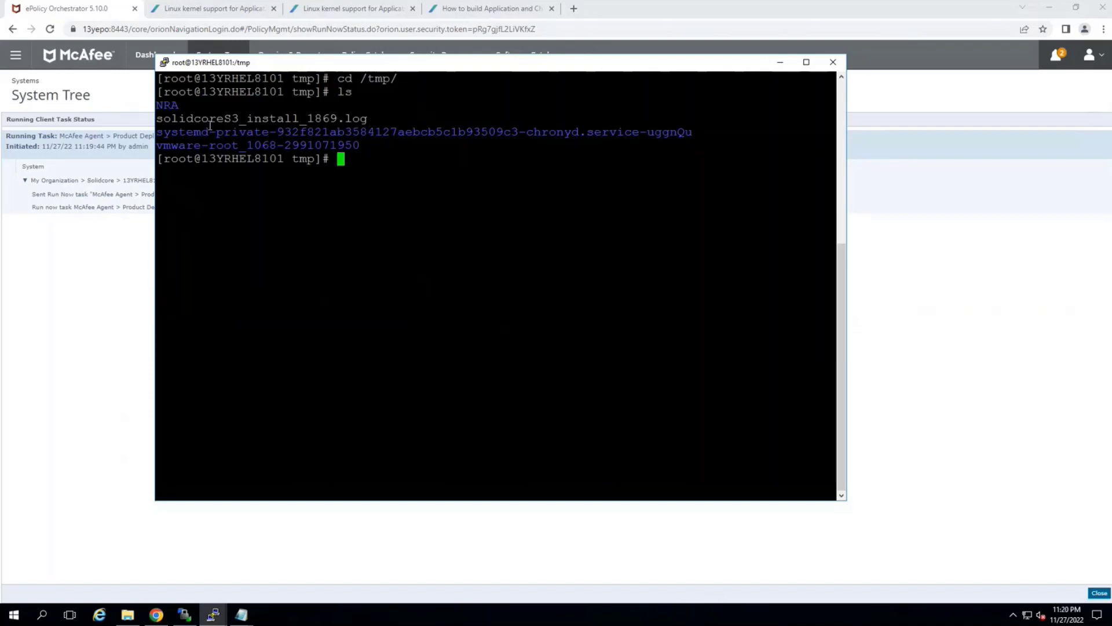
Print the contents of solidcoreS3_install_1869.log with cat
triple_click(210, 120)
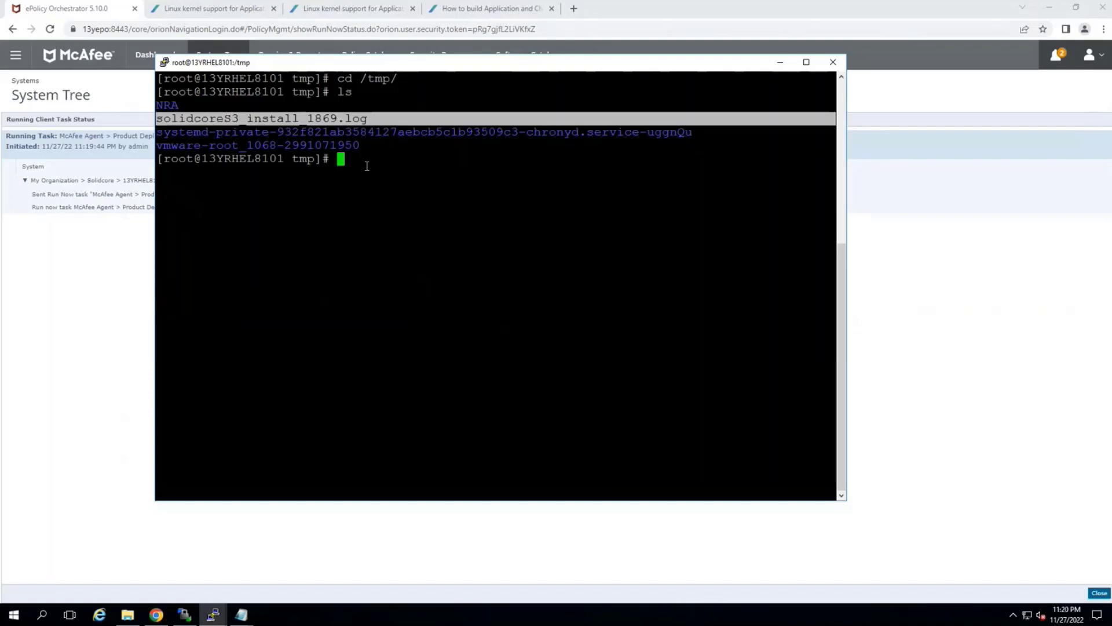
type("cat")
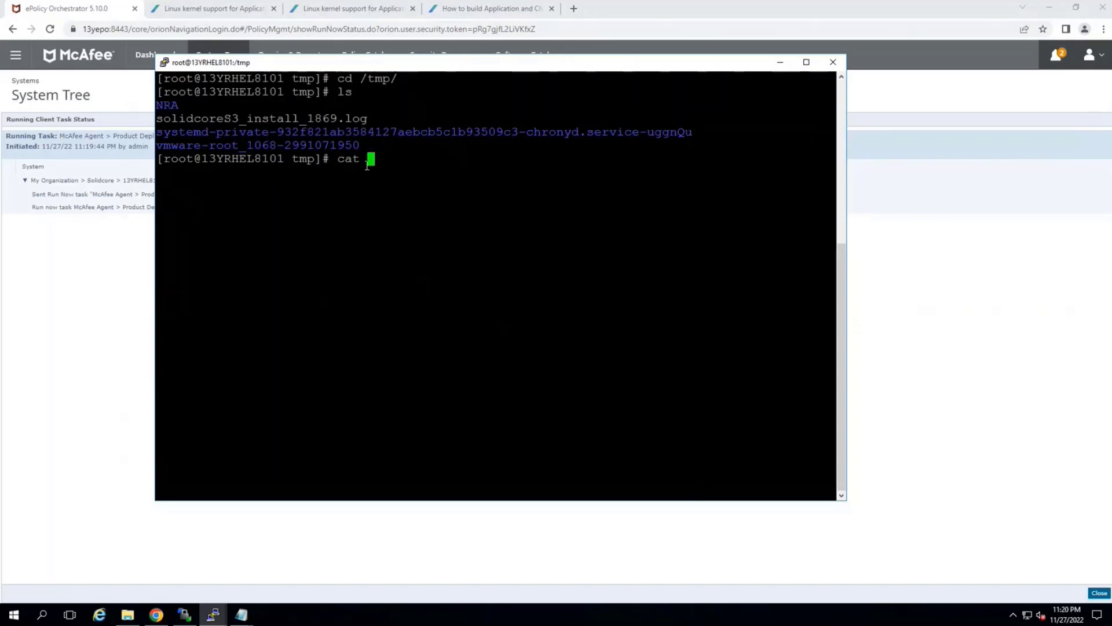
right_click(367, 167)
key("Return")
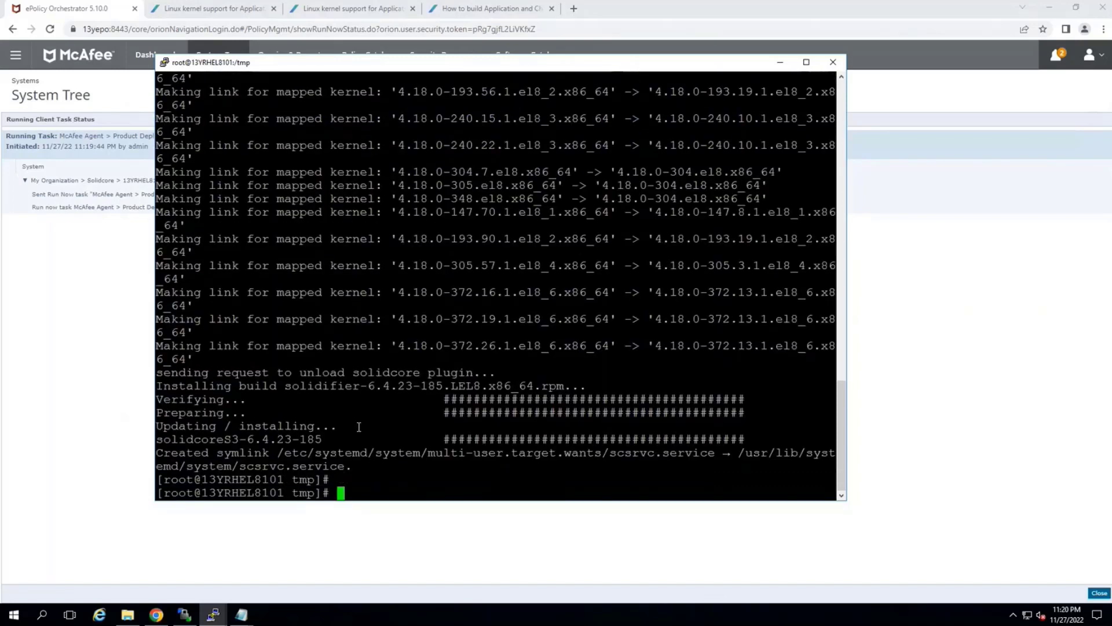
Follow solidcoreS3_install_1869.log with tail -f, review the final installation messages, and stop following it
type("tail -f")
right_click(415, 489)
key("Return")
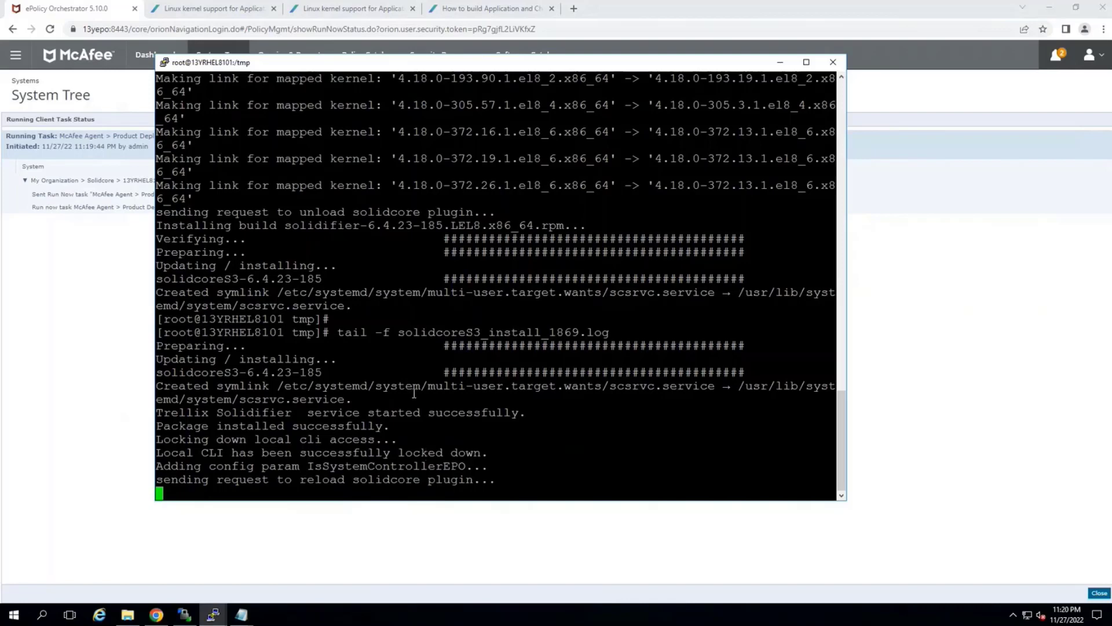
left_click_drag(170, 411, 507, 480)
left_click(435, 467)
key("ctrl+c")
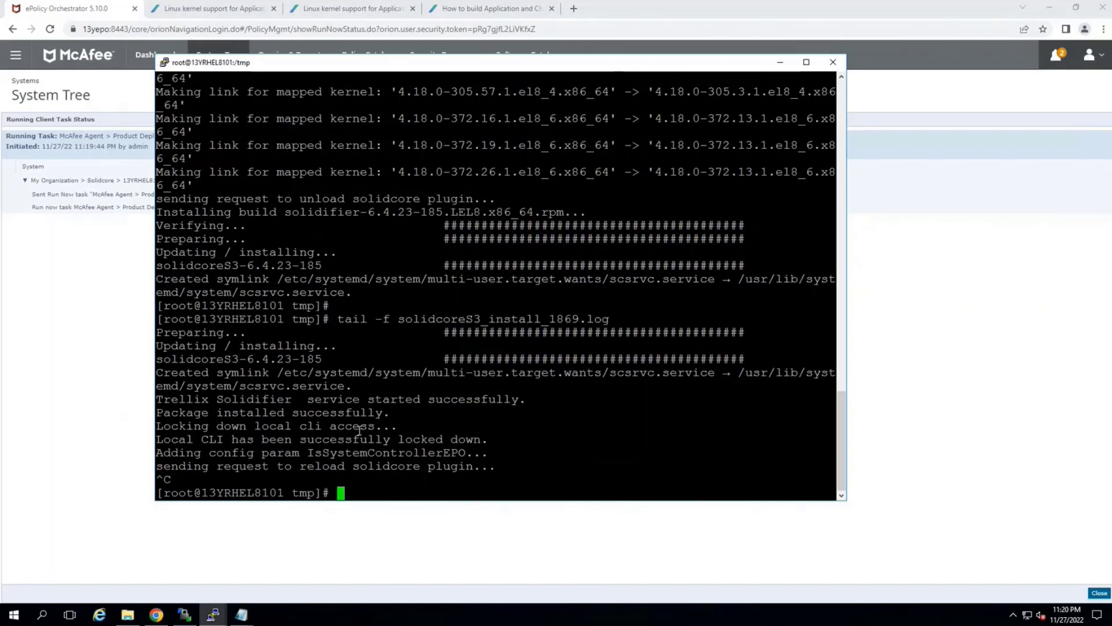
Check the Solidifier status with sadmin status, and return to the system list in ePolicy Orchestrator
type("sadmin status")
key("Return")
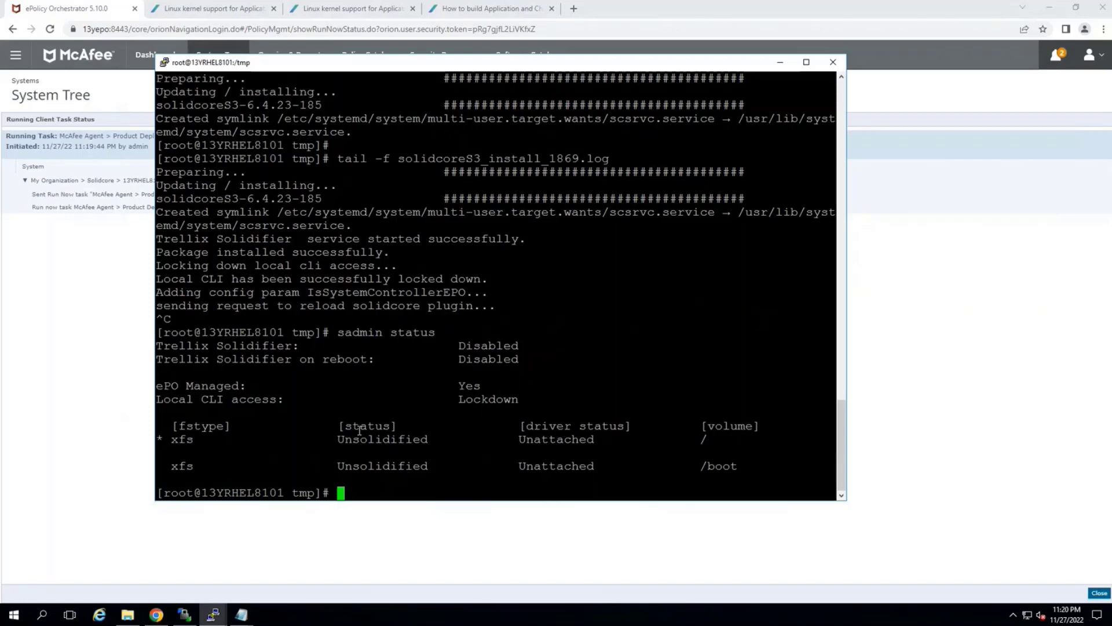
left_click(112, 381)
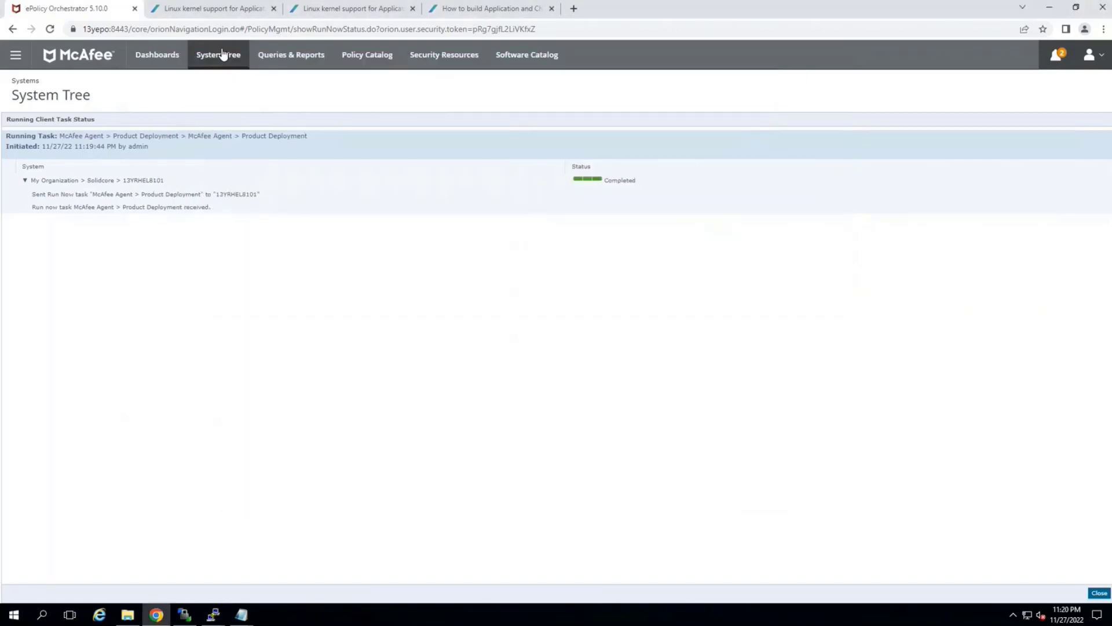
left_click(1098, 593)
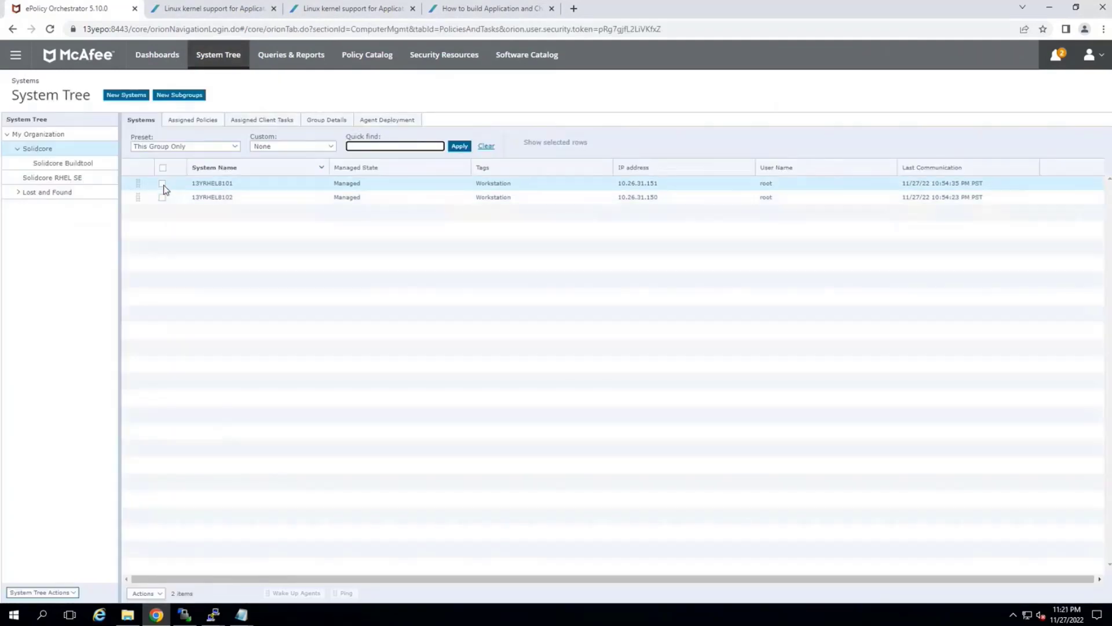
Set up a Solidcore 8.3.5 SC: Change Local CLI Access task with CLI status Allow for 13YRHEL8101, and cancel it without running
left_click(162, 184)
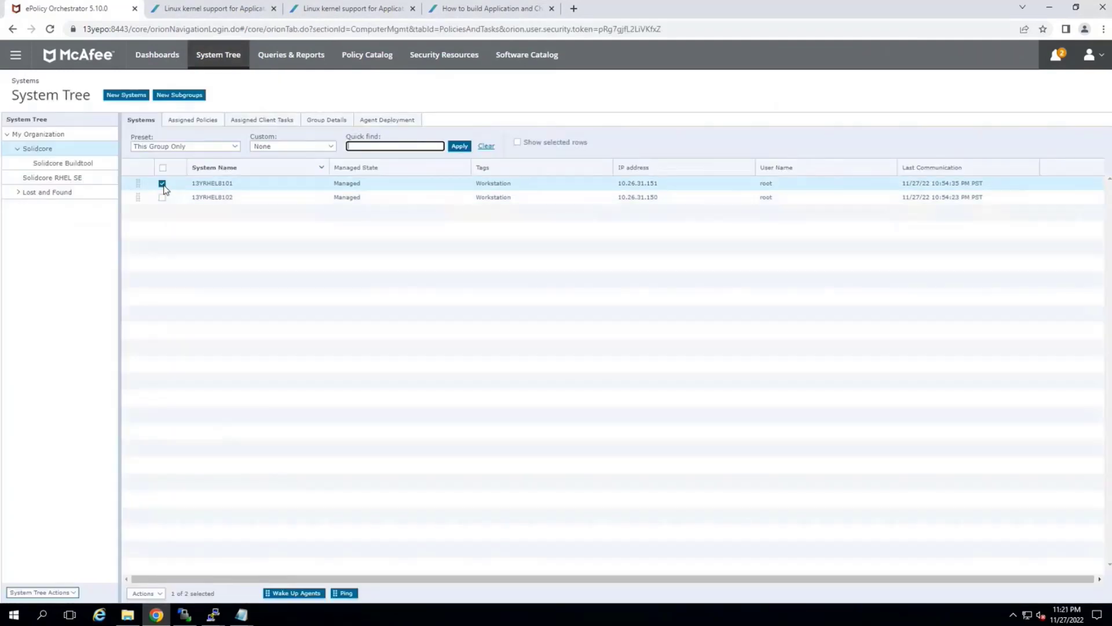
left_click(145, 594)
mouse_move(152, 563)
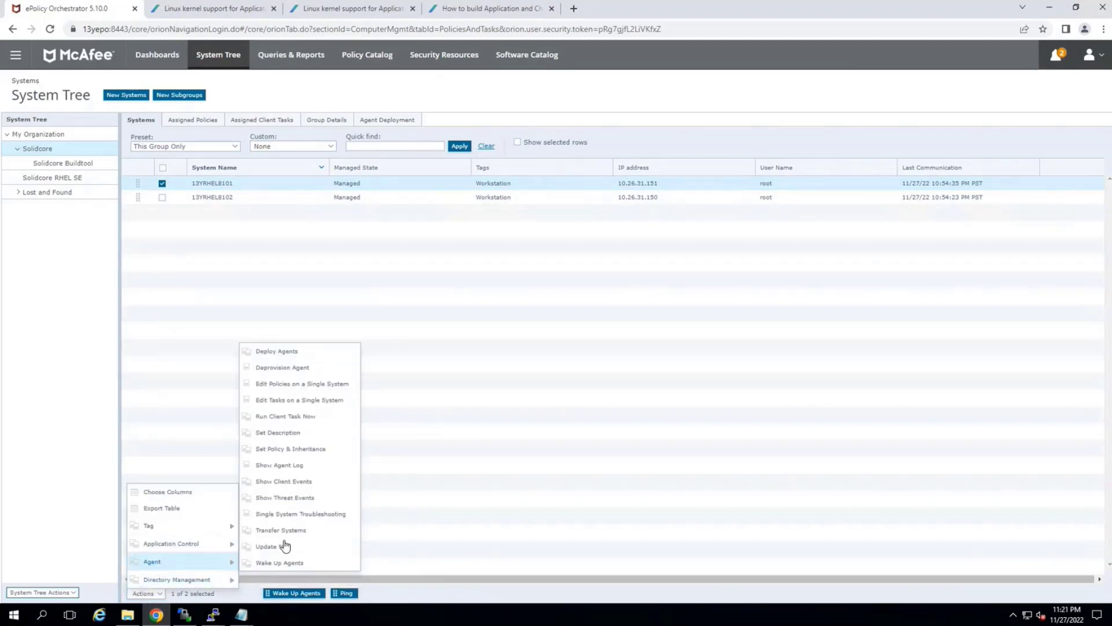
left_click(266, 419)
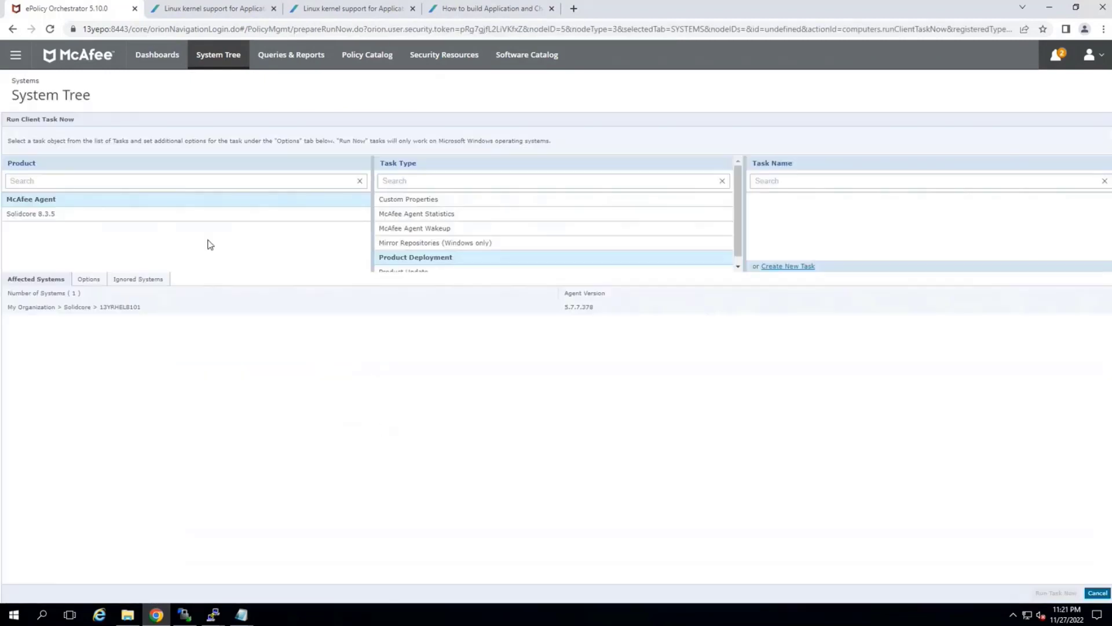
left_click(42, 221)
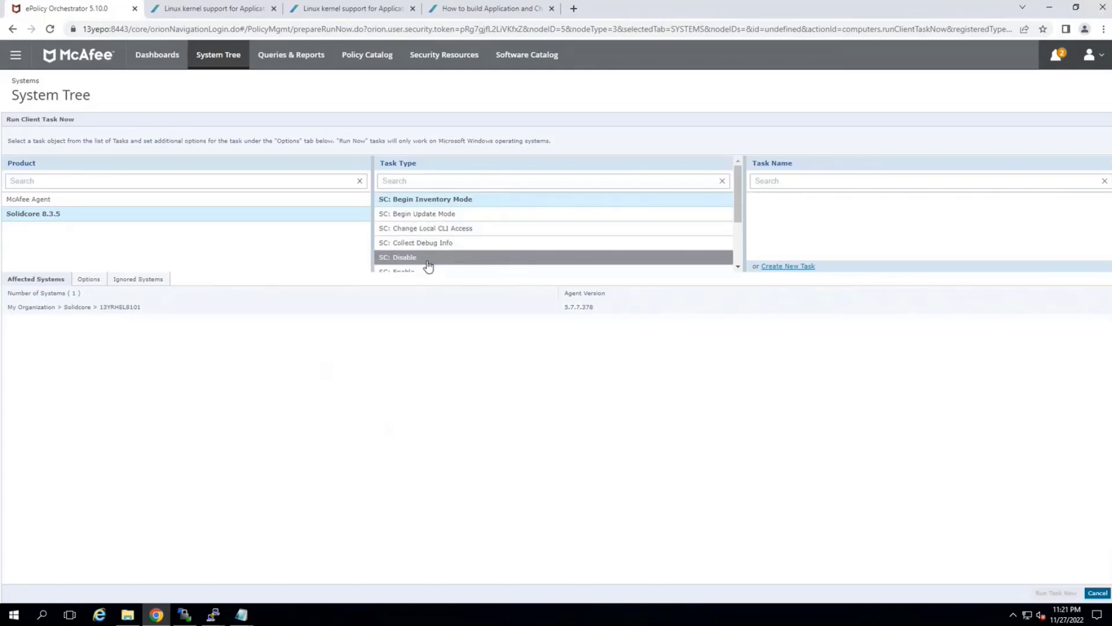
scroll(429, 268, "down", 1)
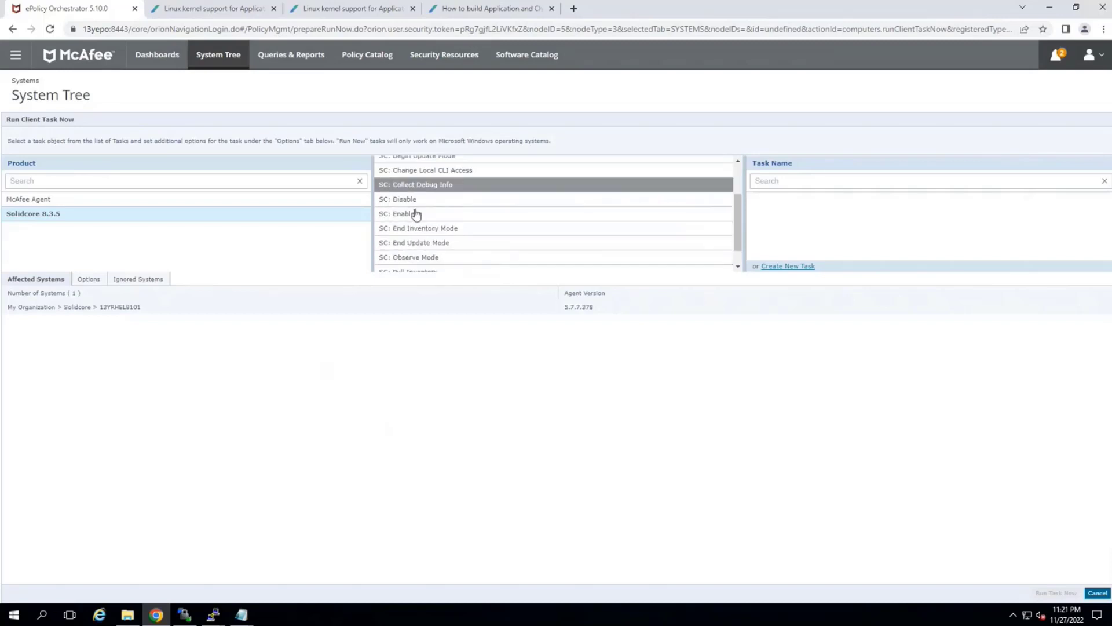
scroll(417, 232, "down", 1)
scroll(423, 234, "up", 3)
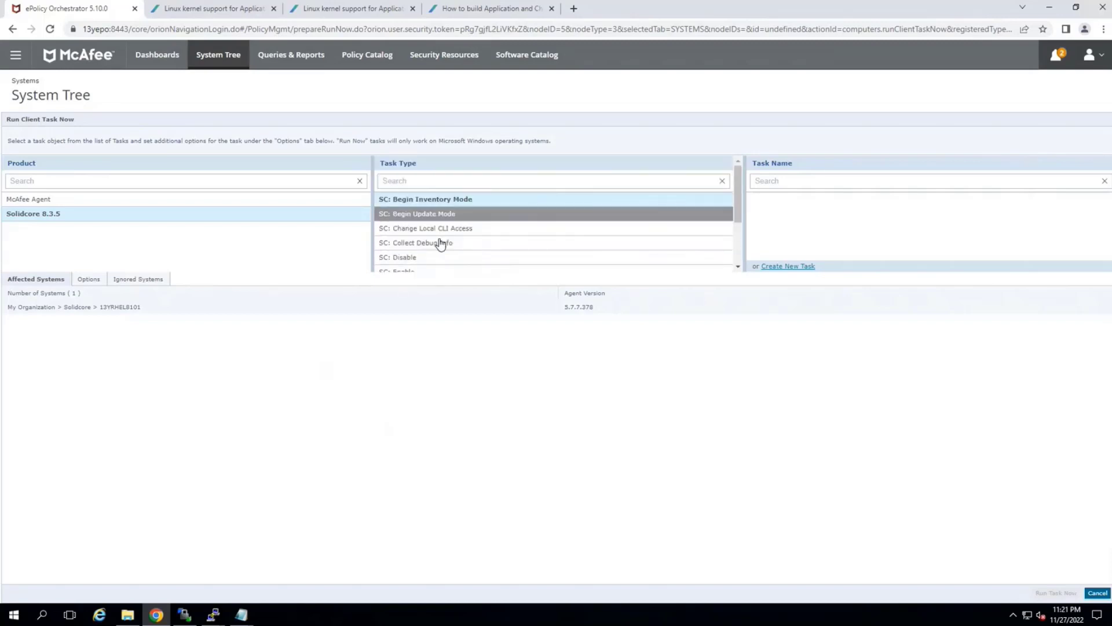
left_click(445, 235)
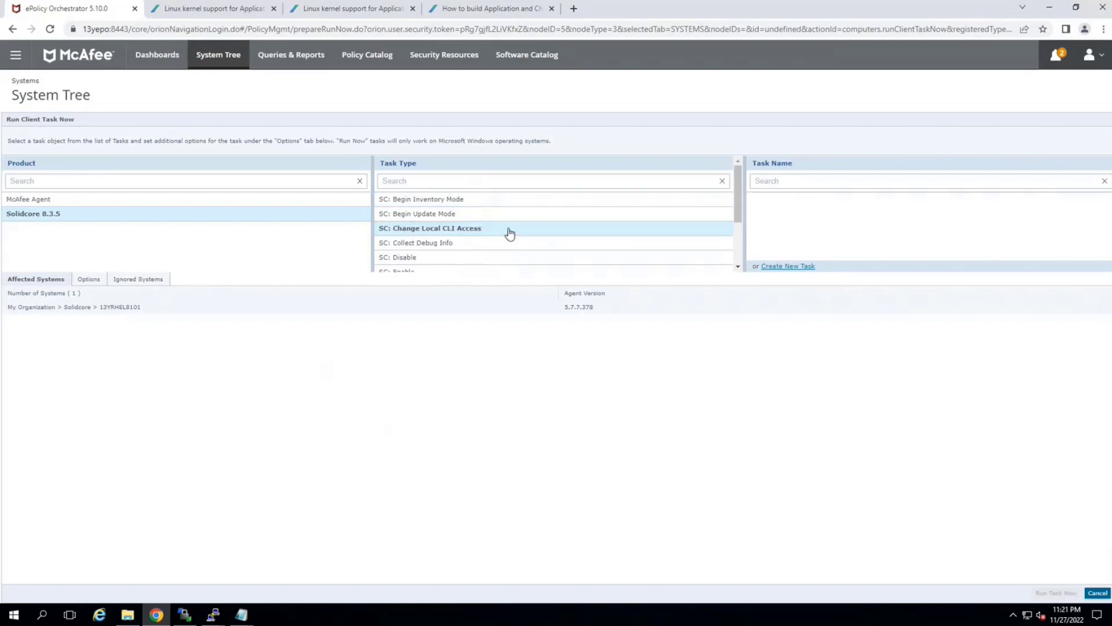
left_click(768, 268)
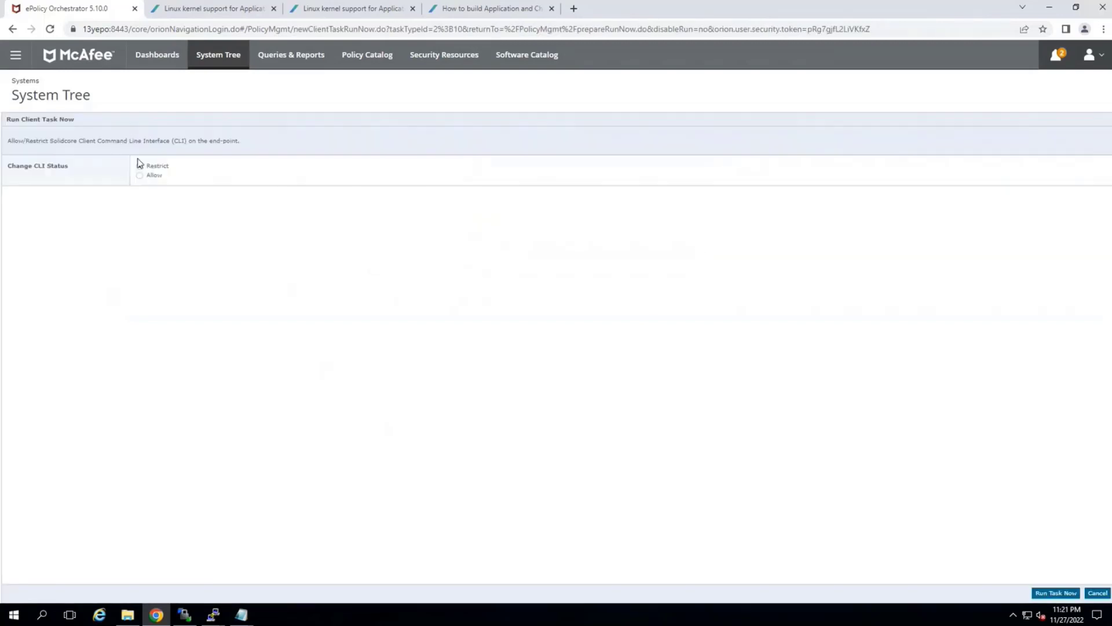
left_click(155, 176)
left_click(1096, 593)
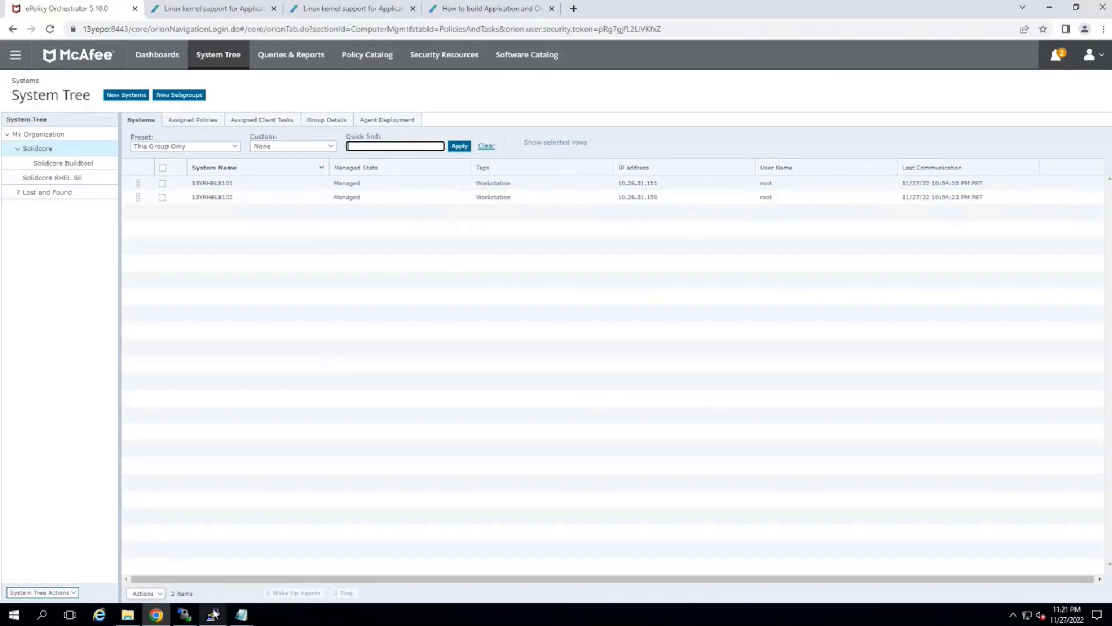
Switch to the terminal session of the second client, 13YRHEL8102
mouse_move(214, 614)
left_click(271, 579)
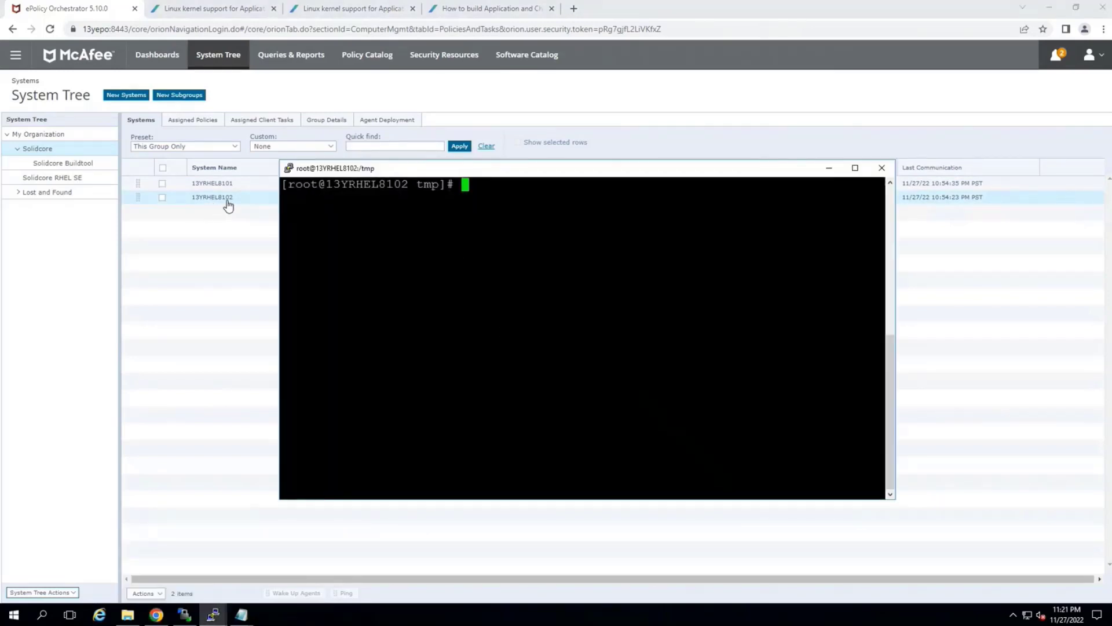
Display the client's operating system details from /etc/os-release and its kernel version with uname -a
type("cat etc/")
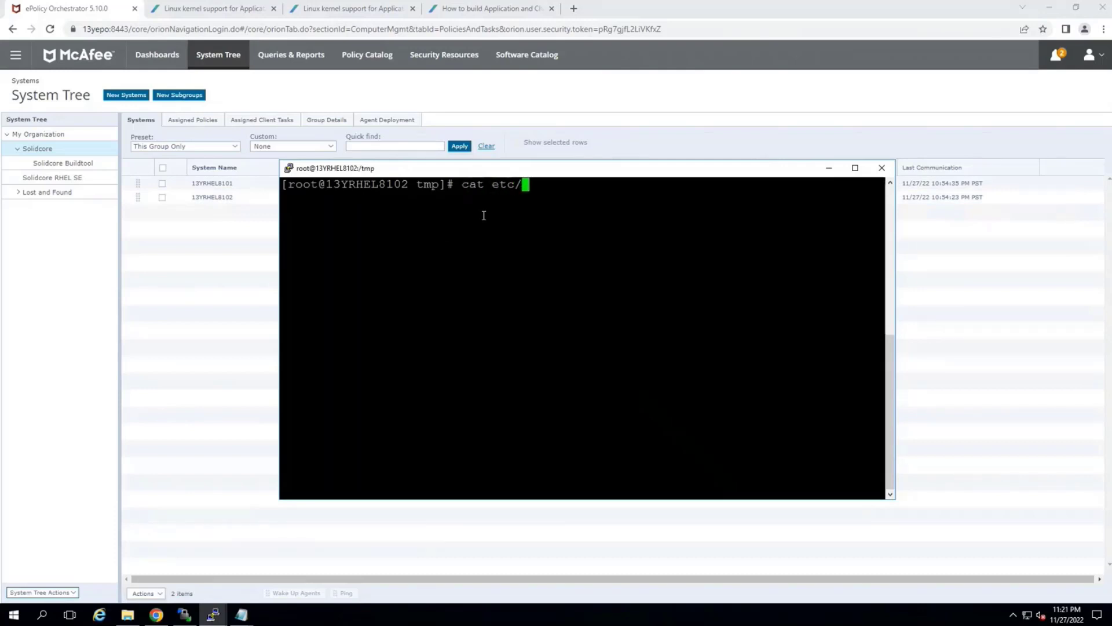
key("BackSpace")
key("BackSpace")
key("BackSpace")
key("BackSpace")
key("BackSpace")
key("BackSpace")
key("BackSpace")
key("BackSpace")
type("cat /etc/")
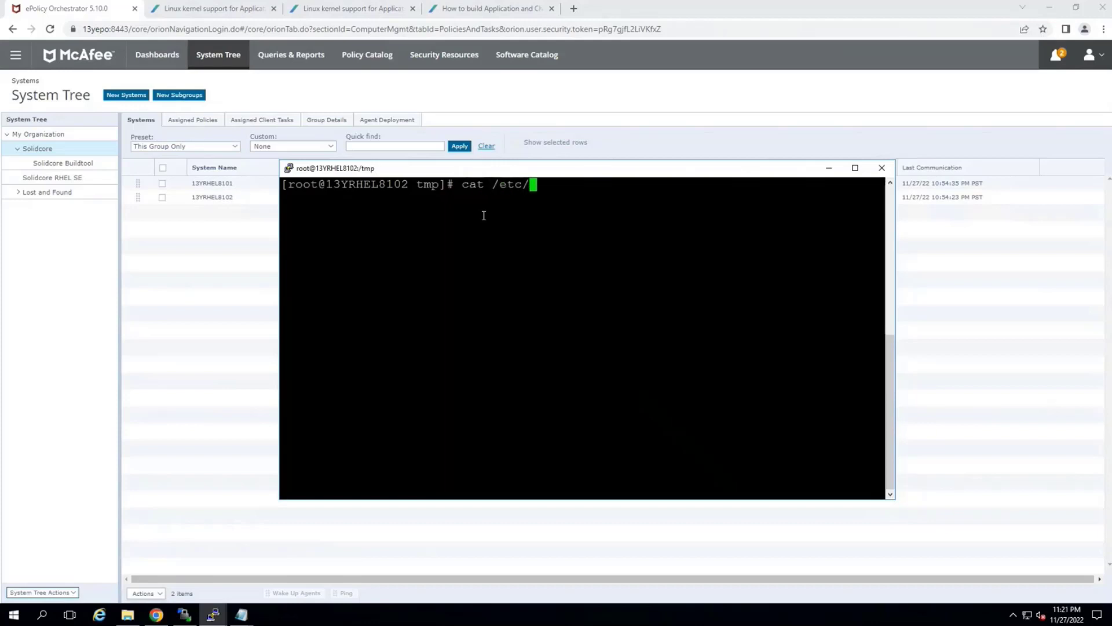
type("os-release")
key("Return")
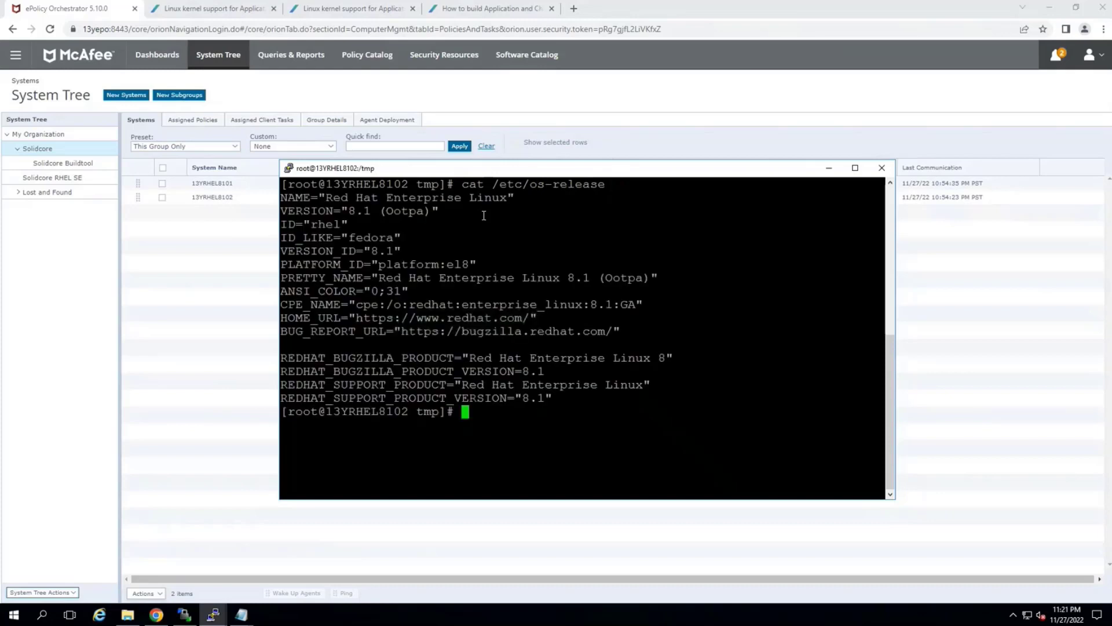
type("uname -a")
key("Return")
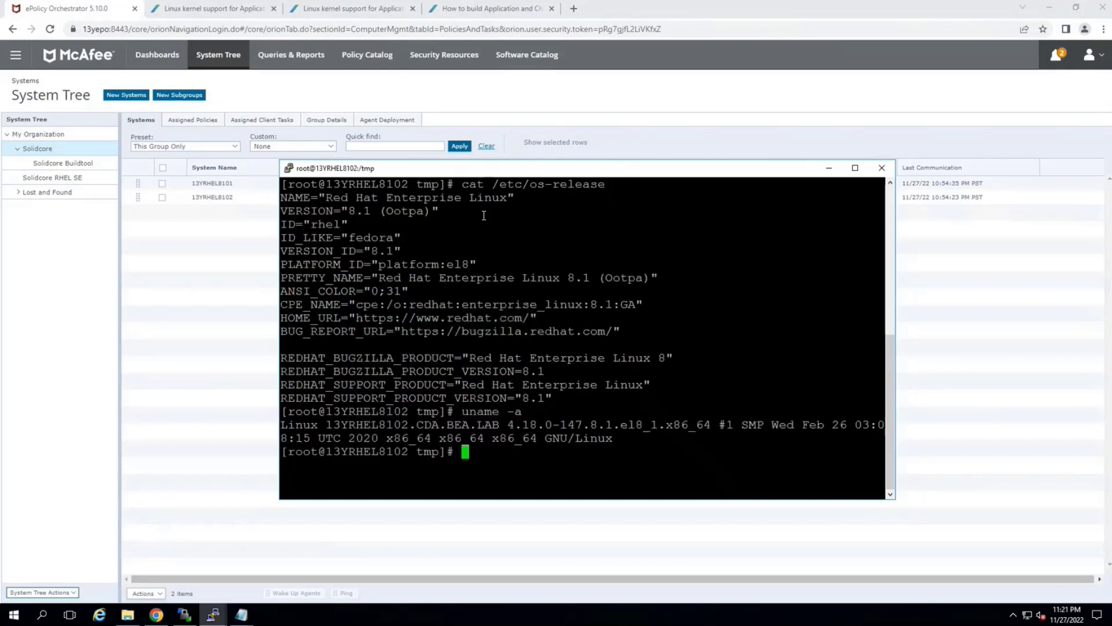
Copy kernel version 4.18.0-147.8.1.el8_1 and look up its supported build in the Linux kernel support article KB91985
left_click_drag(502, 426, 654, 426)
right_click(654, 426)
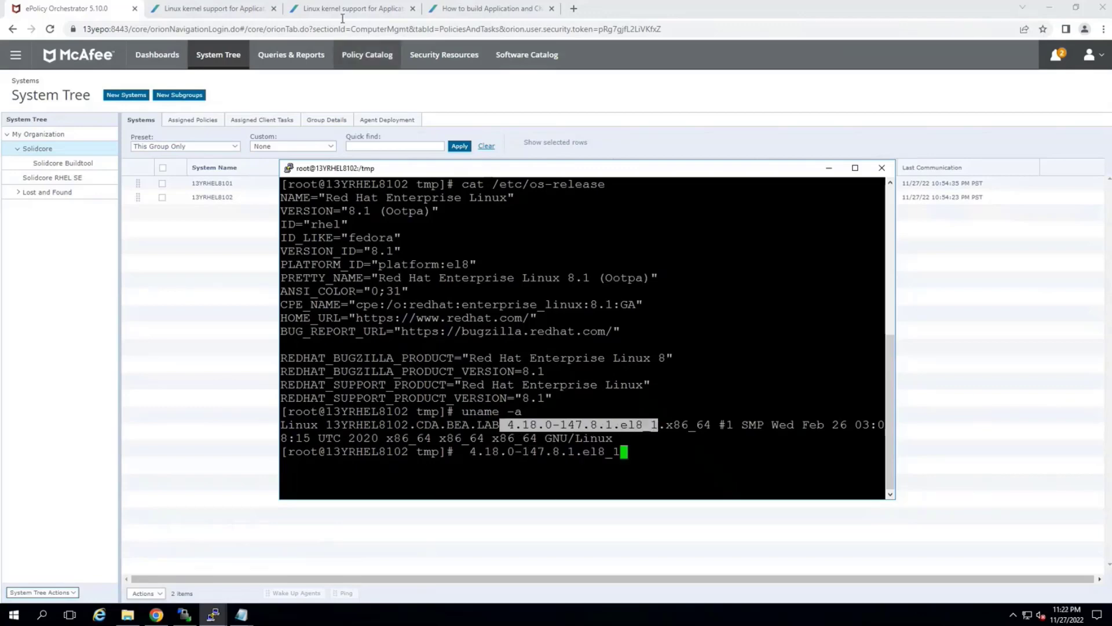
left_click(342, 10)
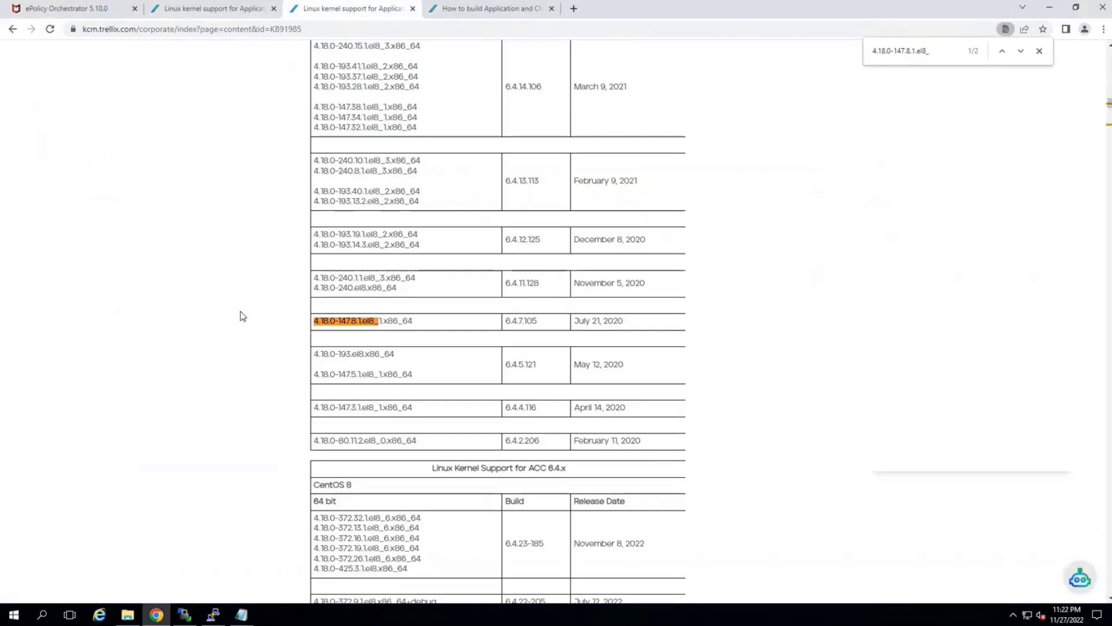
type("18.0-147.8.1.el8_1")
double_click(524, 323)
left_click(322, 376)
Return to the 13YRHEL8102 terminal session, discard the pasted kernel version, and clear the screen
left_click(213, 614)
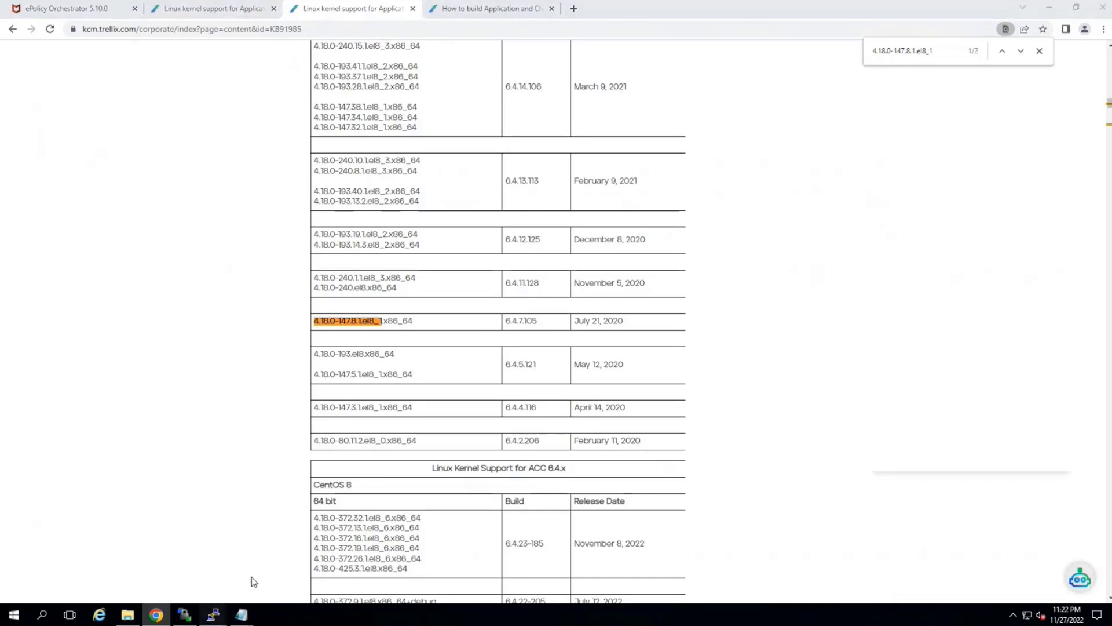
left_click(266, 564)
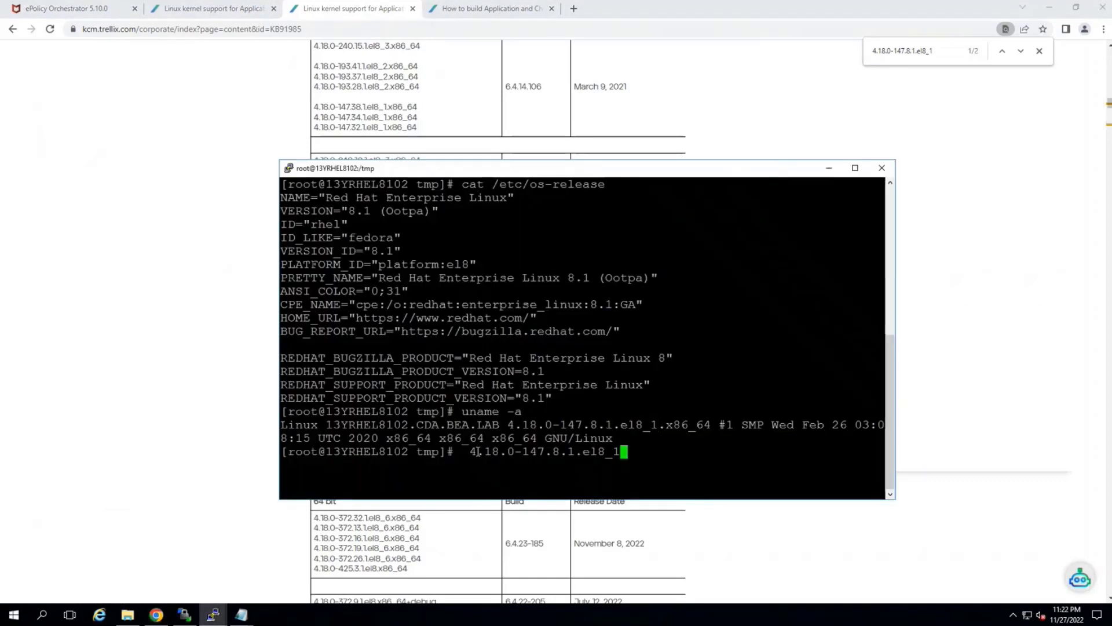
key("Return")
type("clear")
key("Return")
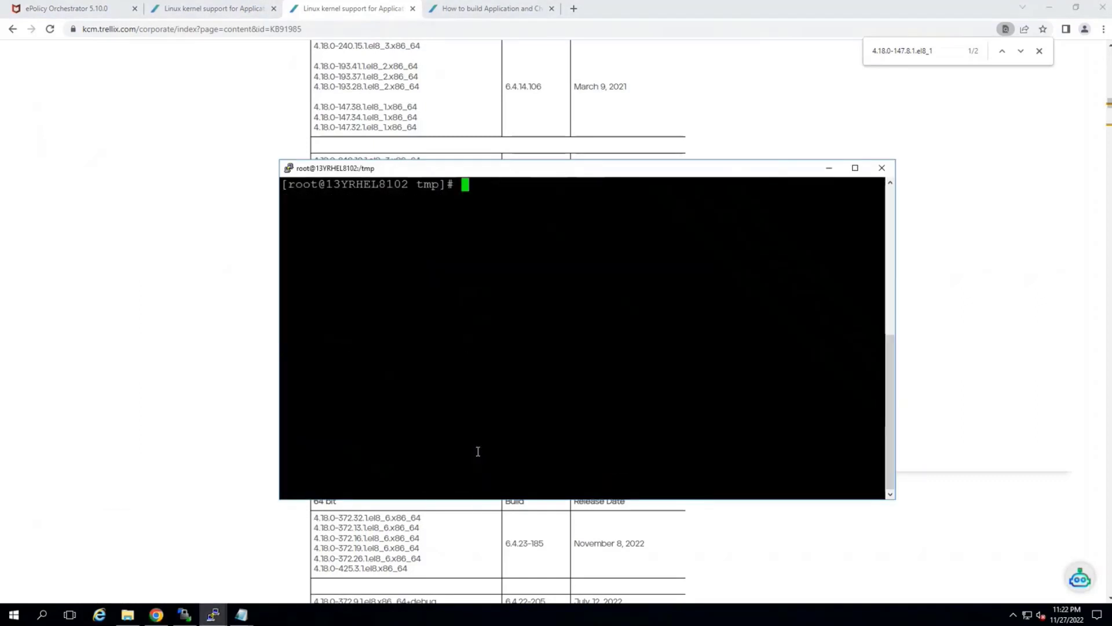
Change to the /tmp/solidcore directory, listing the contents of /tmp and of the solidcore folder
type("cd /tmp/")
key("Return")
type("ls")
key("Return")
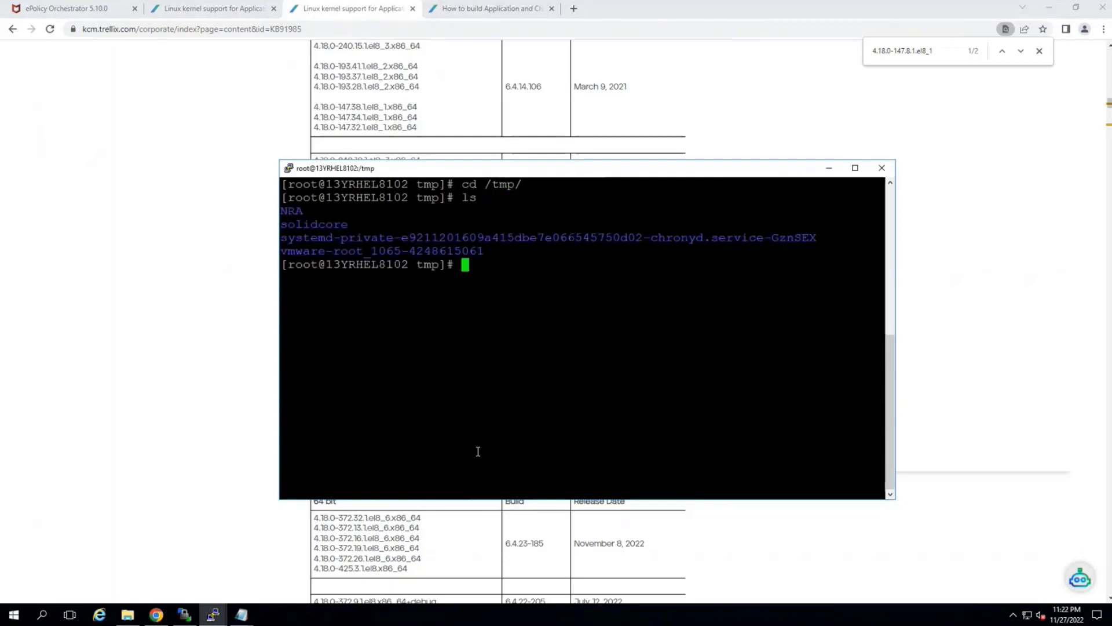
type("cd so")
key("Tab")
key("Return")
type("ls")
key("Return")
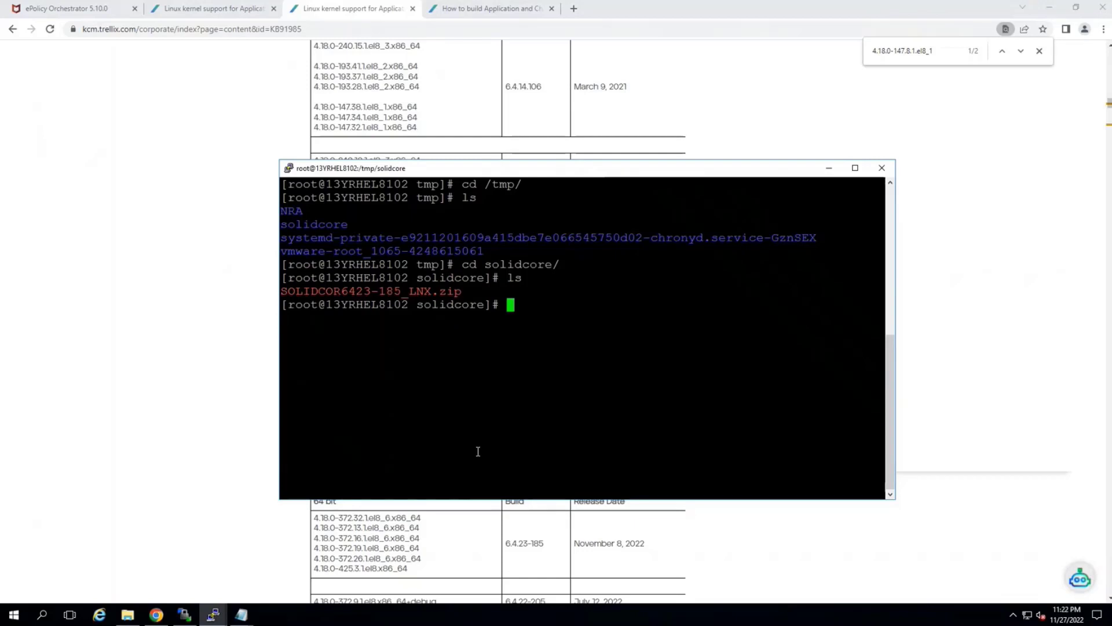
Unzip SOLIDCOR6423-185_LNX.zip and maximize the terminal window to review the extracted files
type("unzip SO")
key("Tab")
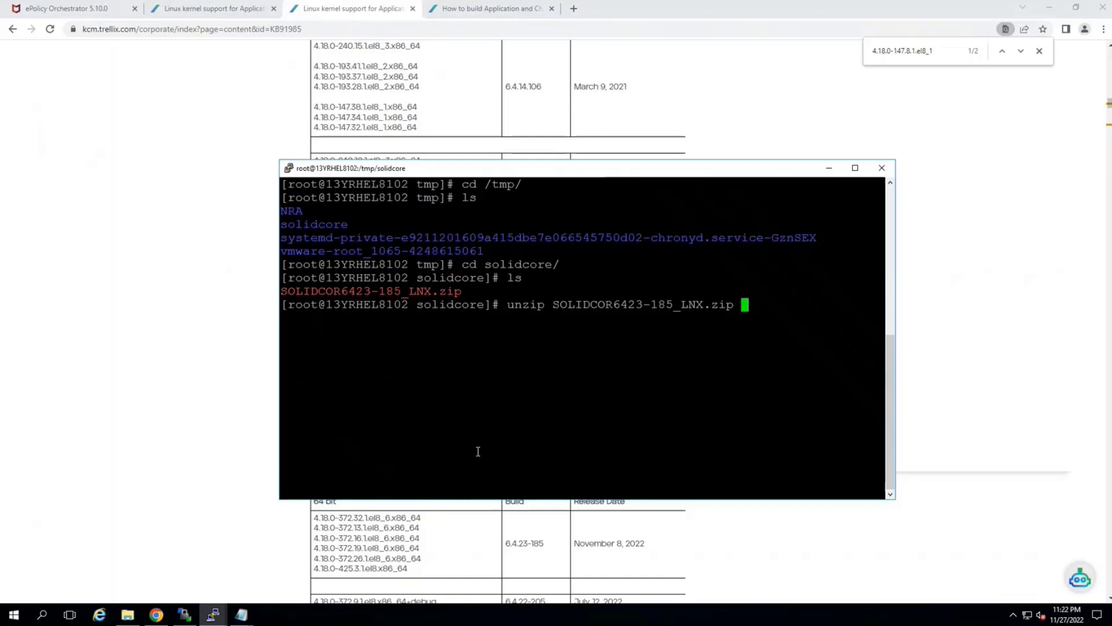
key("Return")
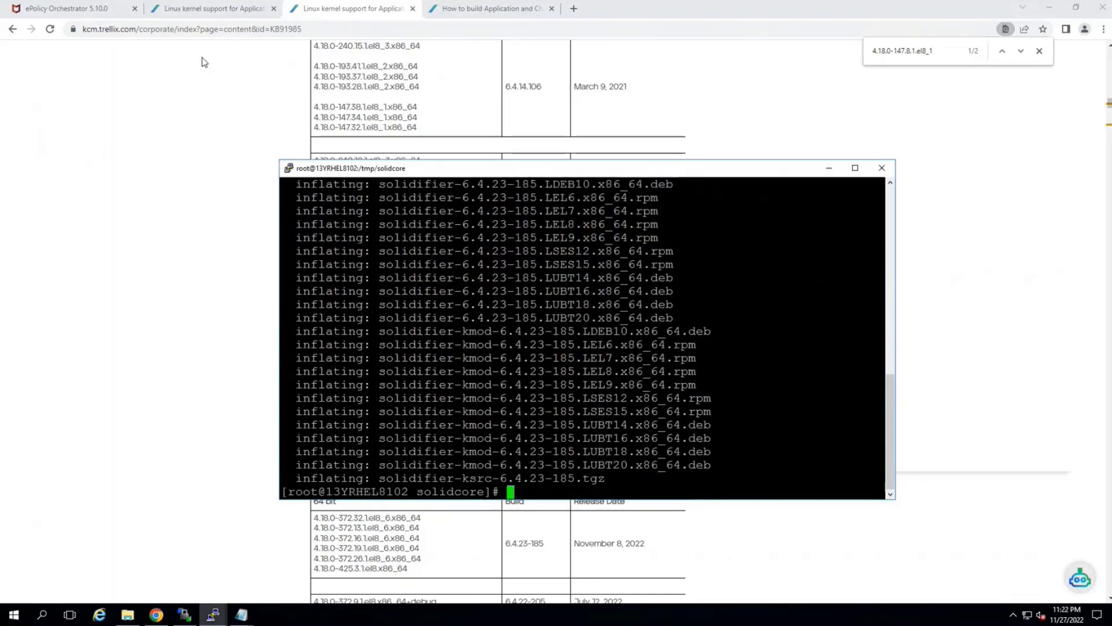
double_click(523, 168)
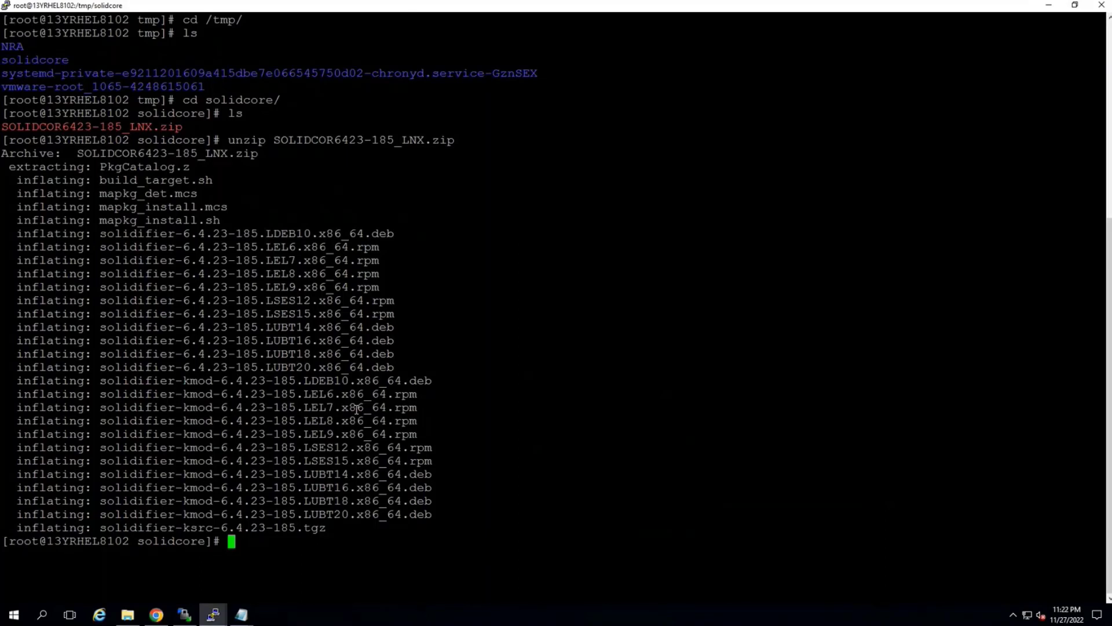
Make the mapkg_install.sh script executable with chmod +x
type("chmod +x mapkg_in")
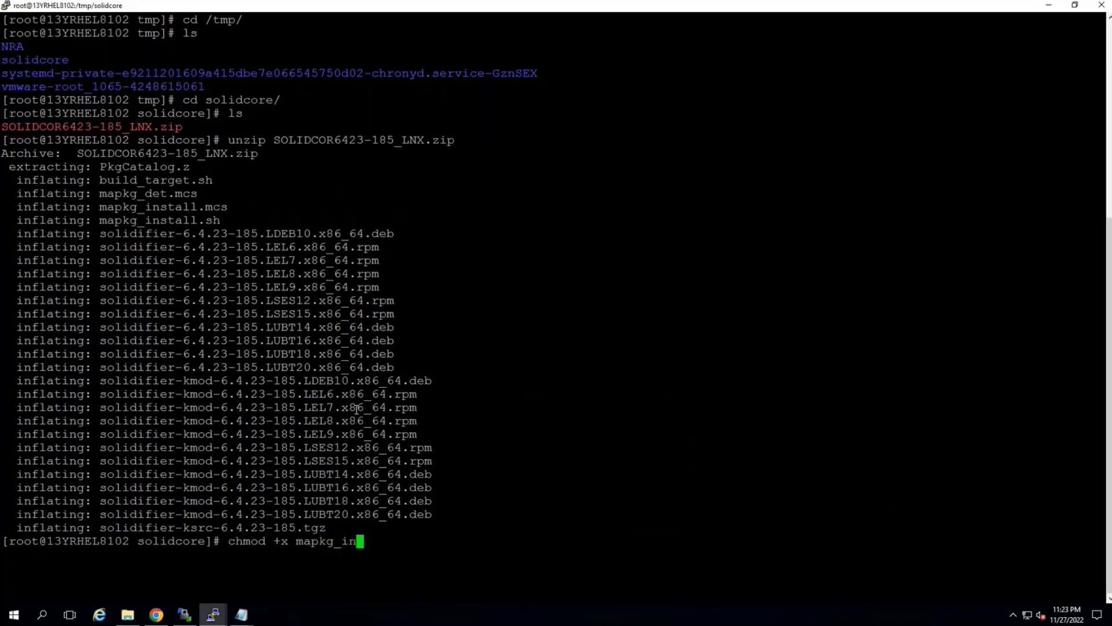
key("Tab")
type("sh")
key("Return")
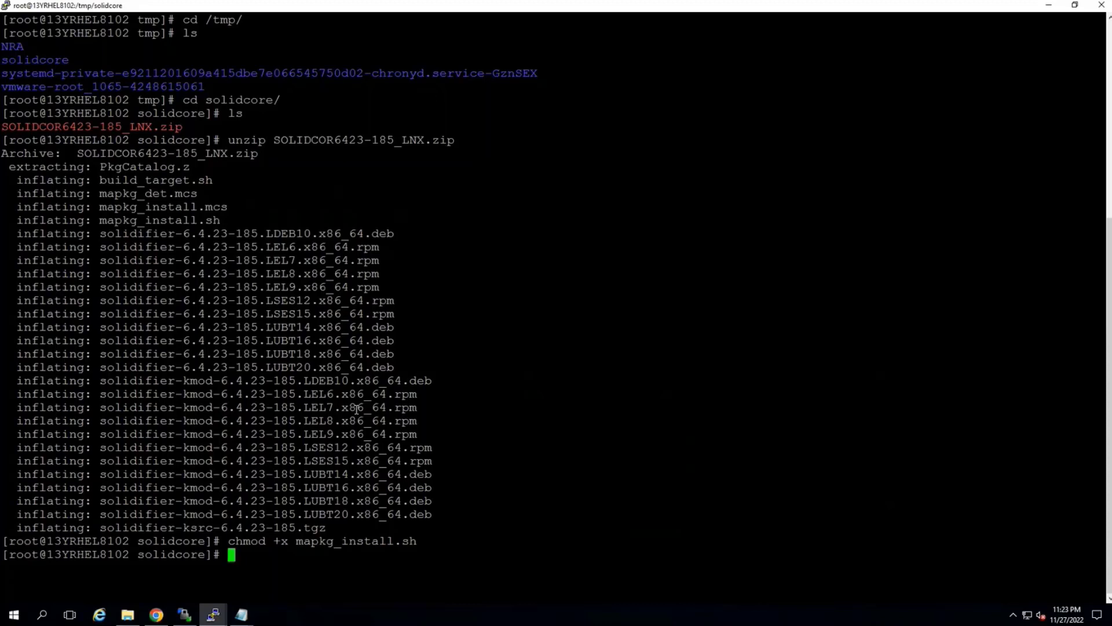
Run the mapkg_install.sh script from the solidcore directory to install the Solidifier packages
type("./ma")
key("Tab")
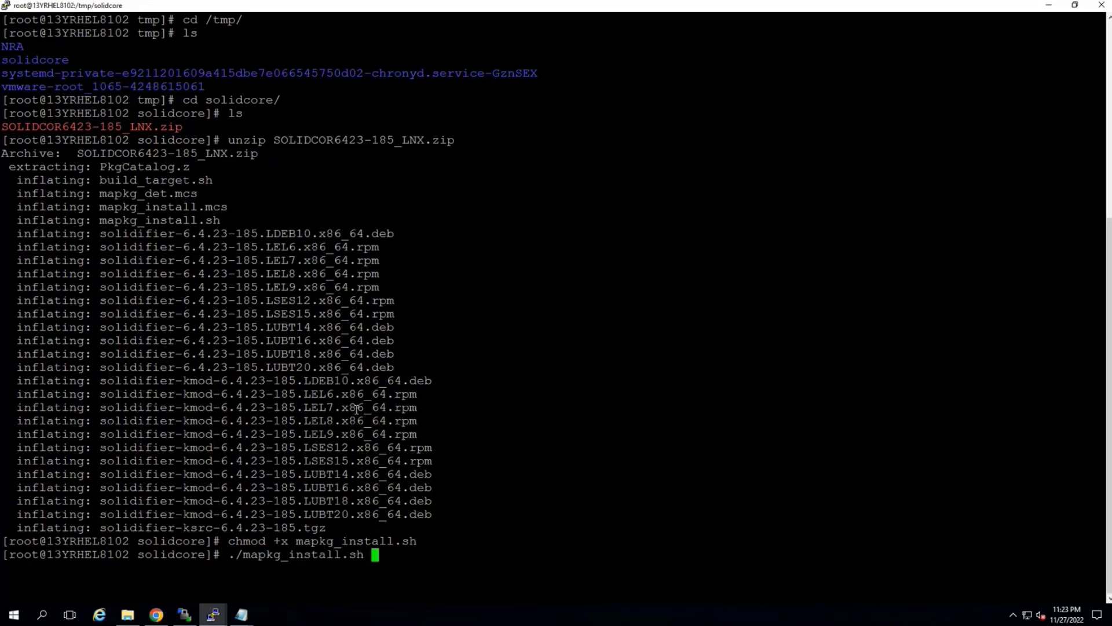
key("Return")
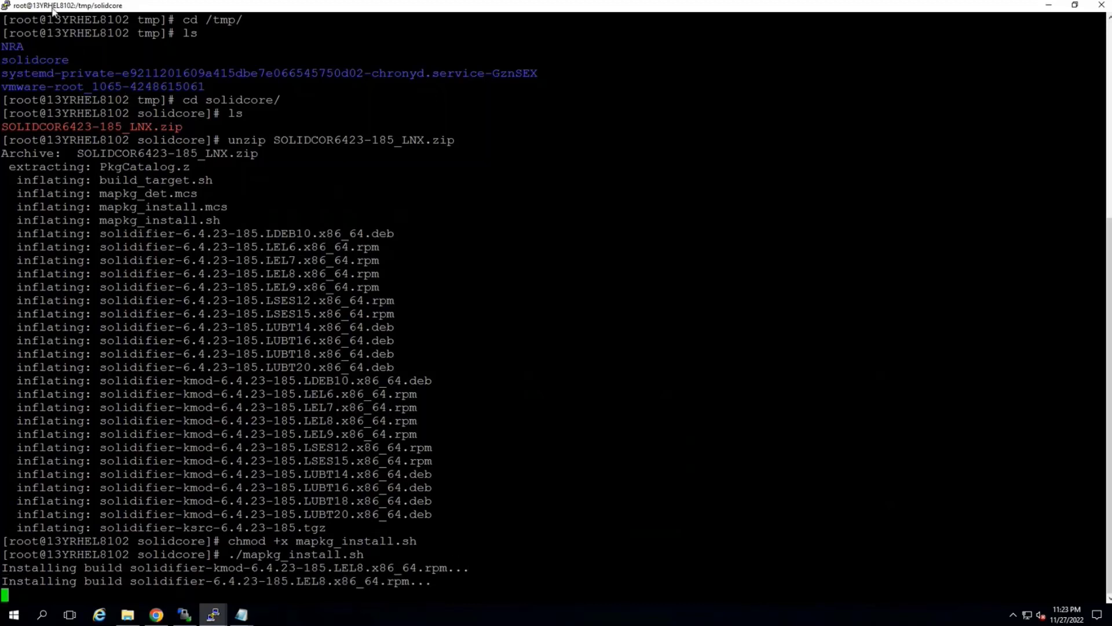
Duplicate the terminal session, log in as root with the account password, and change to /tmp/
right_click(52, 8)
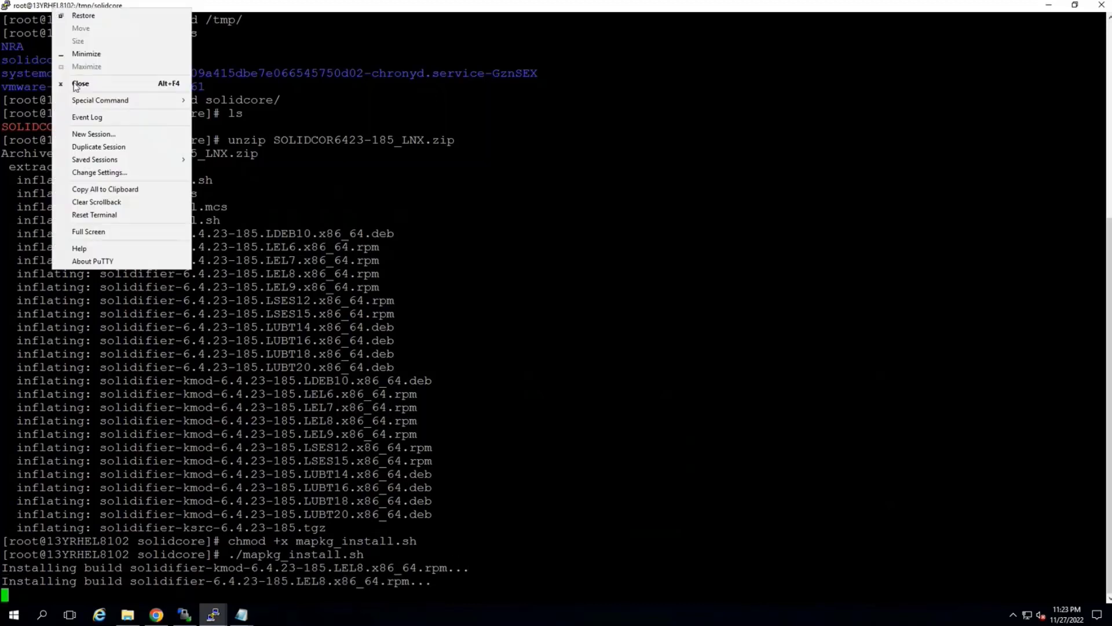
left_click(103, 149)
left_click_drag(248, 55, 651, 116)
type("root")
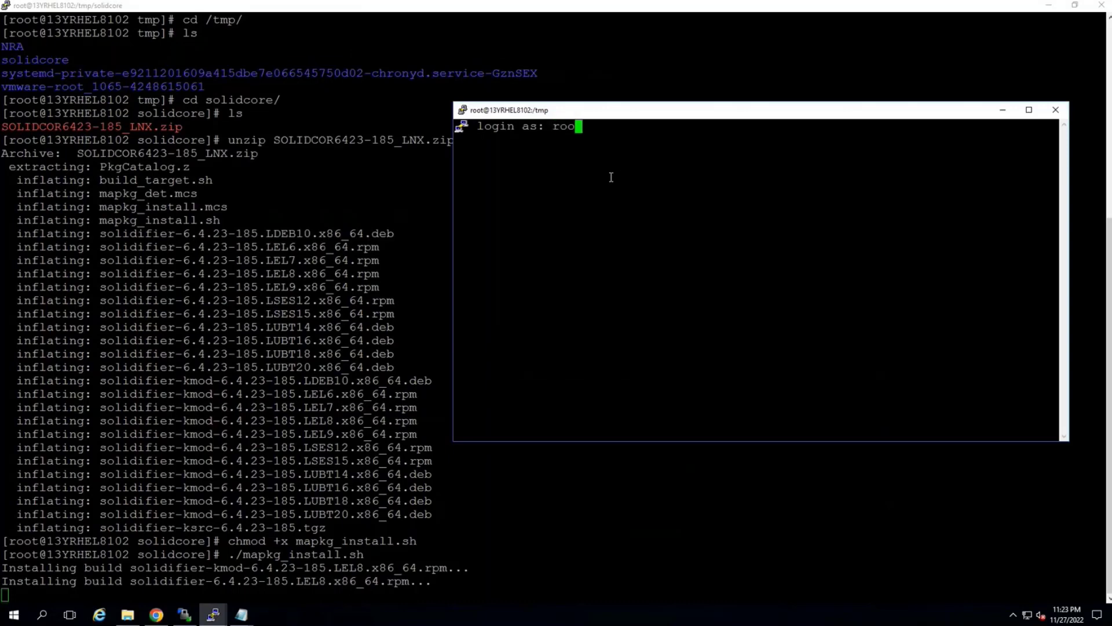
key("Return")
key("Return")
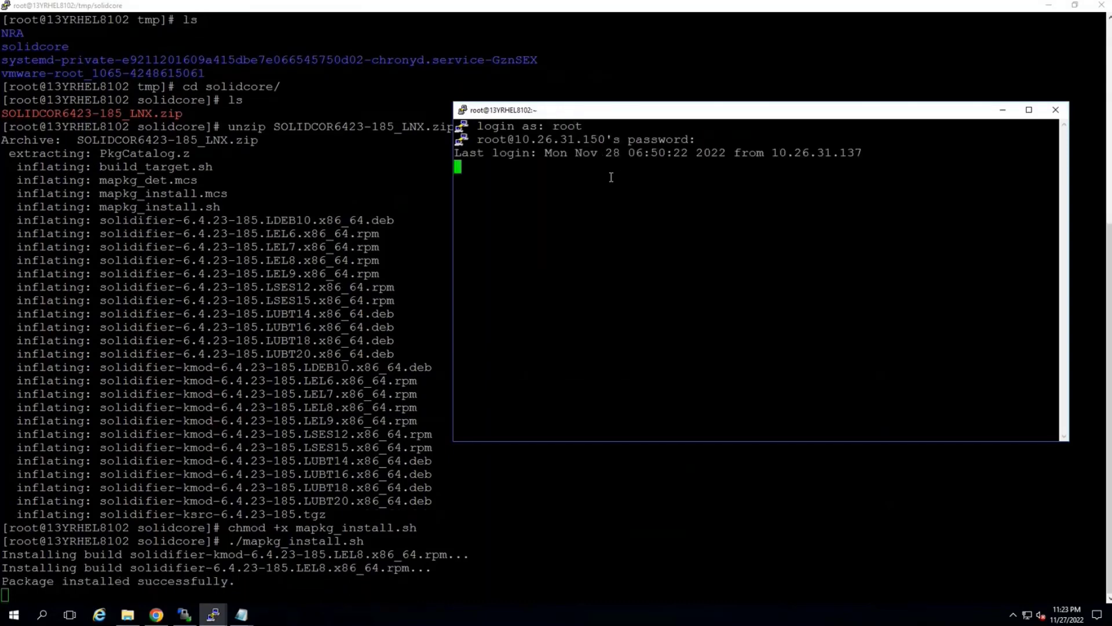
type("cd /tmp/")
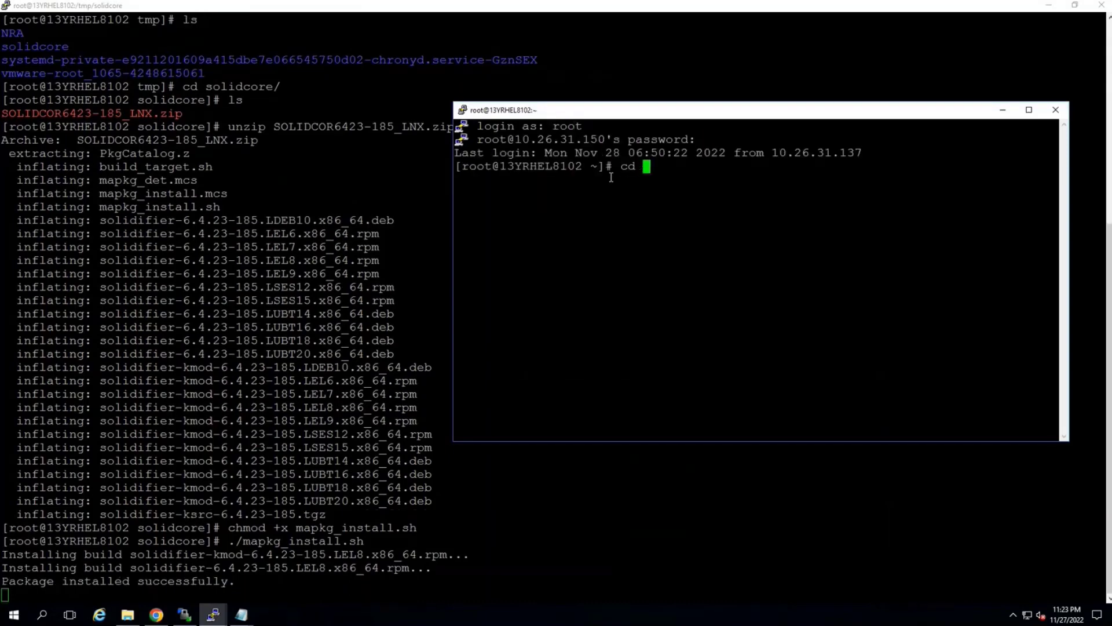
key("Return")
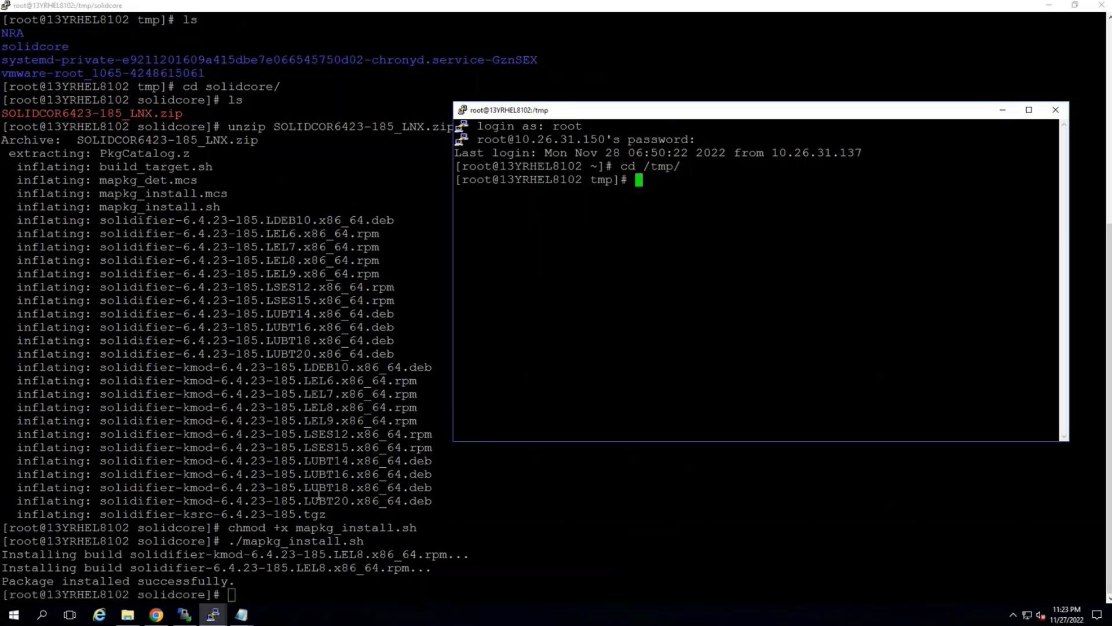
Return to the installation session, review the mapkg_install.sh output, and clear the screen
left_click(280, 584)
left_click_drag(253, 594, 2, 527)
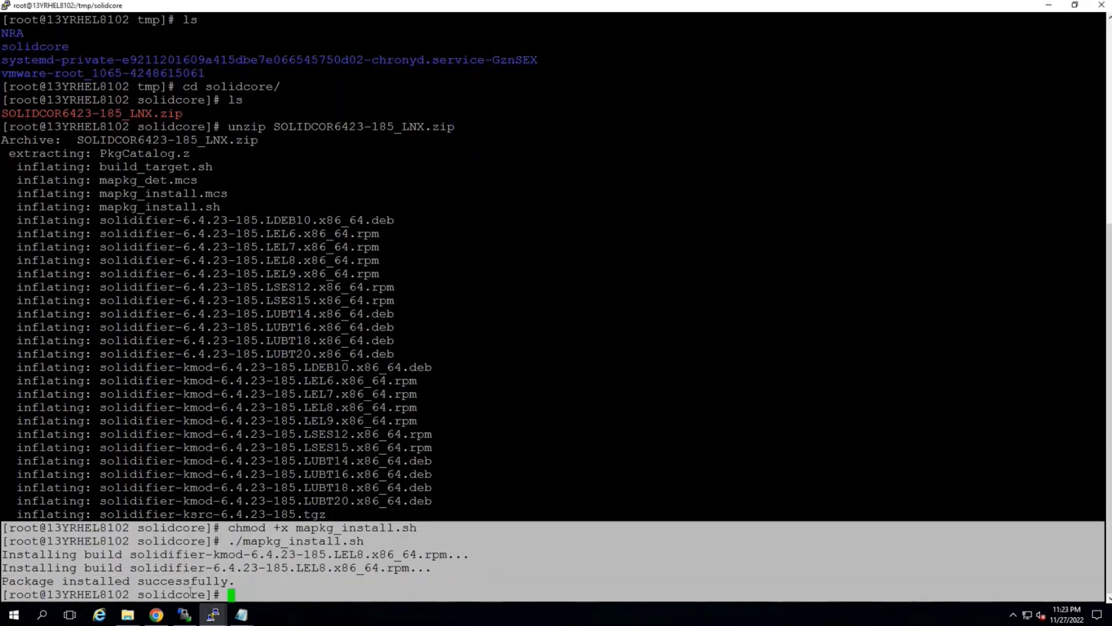
left_click(250, 595)
type("clear")
key("Return")
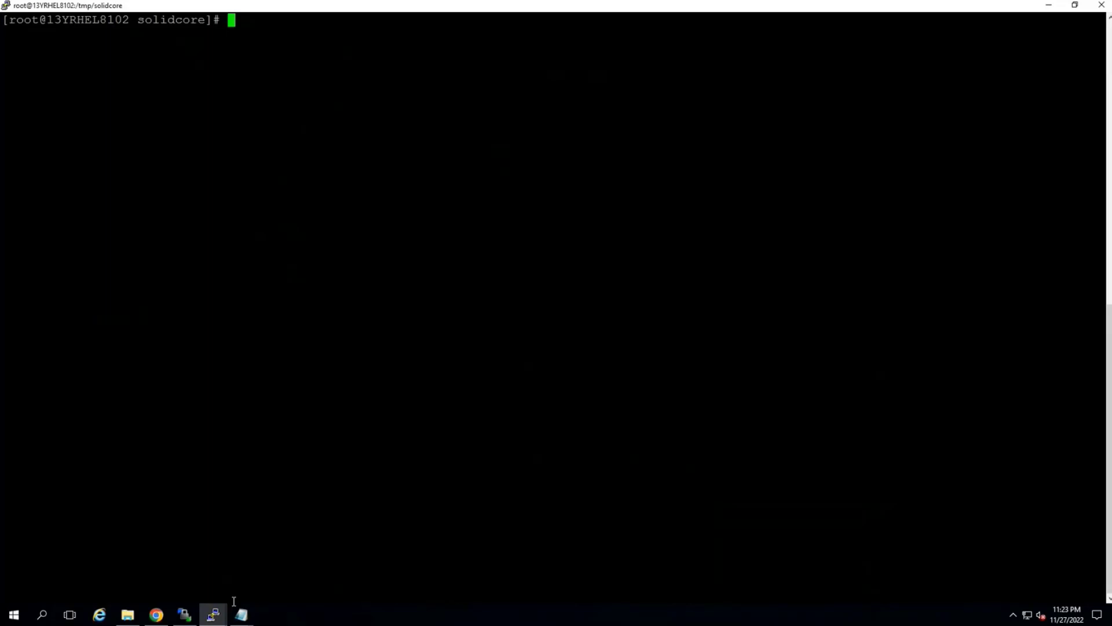
Check the Solidifier status with sadmin status and compare its Local CLI access with that of client 13YRHEL8101
type("sadmin status")
key("Return")
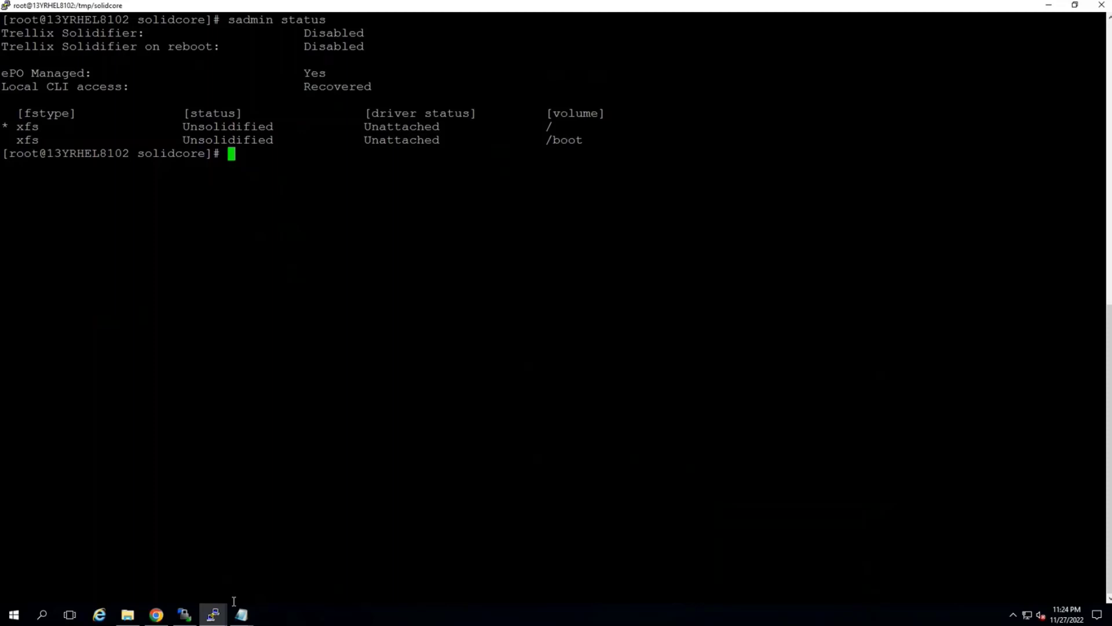
left_click(213, 614)
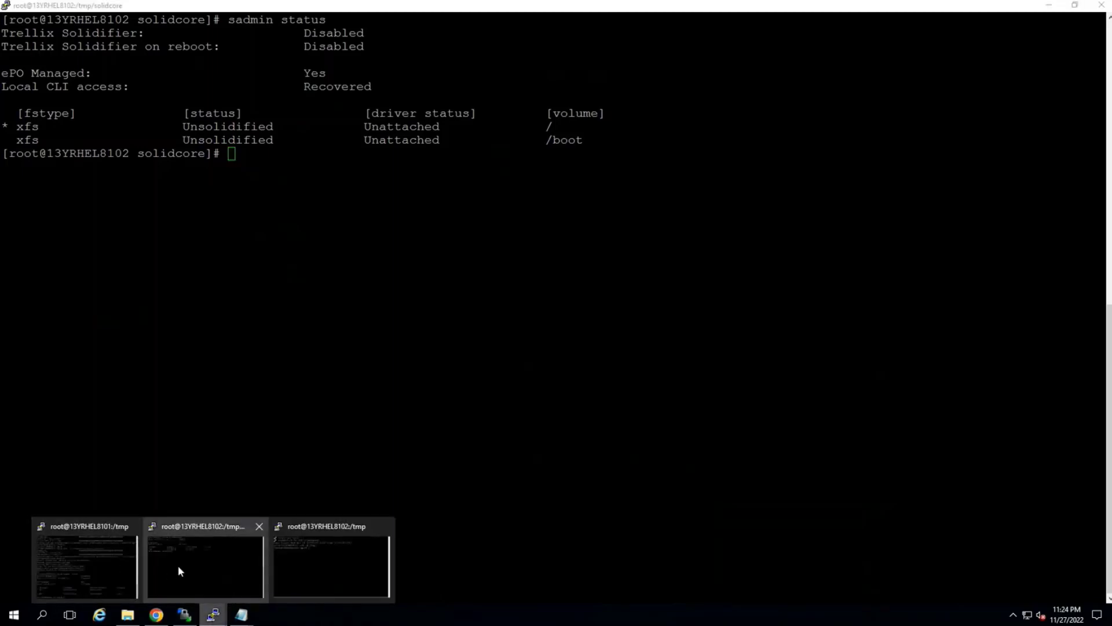
left_click(97, 562)
left_click_drag(521, 398, 447, 399)
left_click_drag(216, 379, 161, 398)
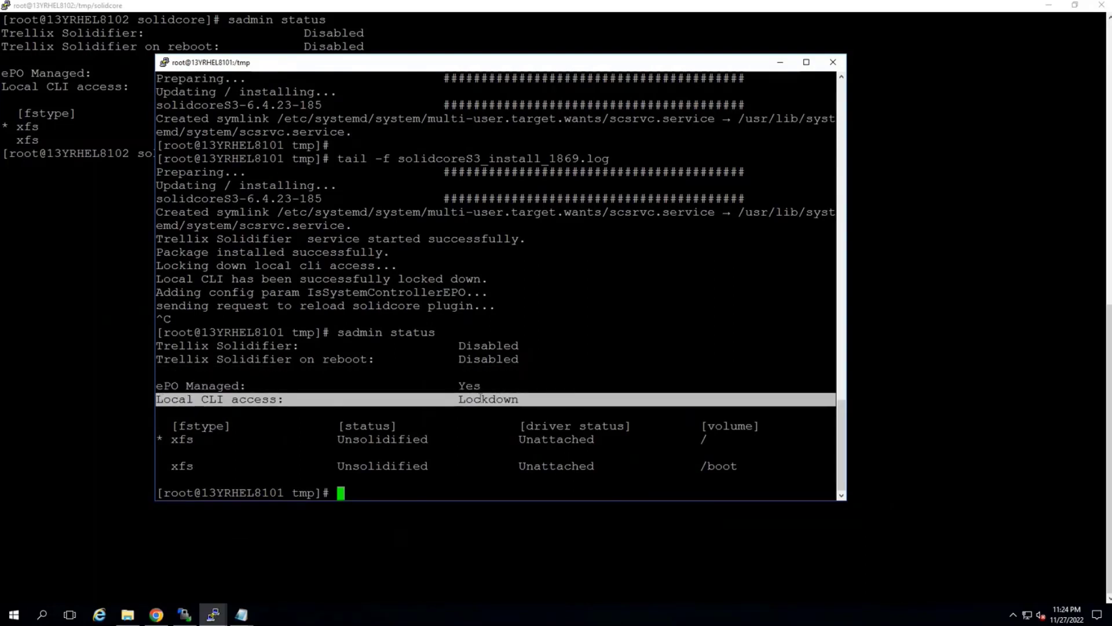
left_click(110, 286)
left_click_drag(374, 84, 314, 89)
left_click(276, 157)
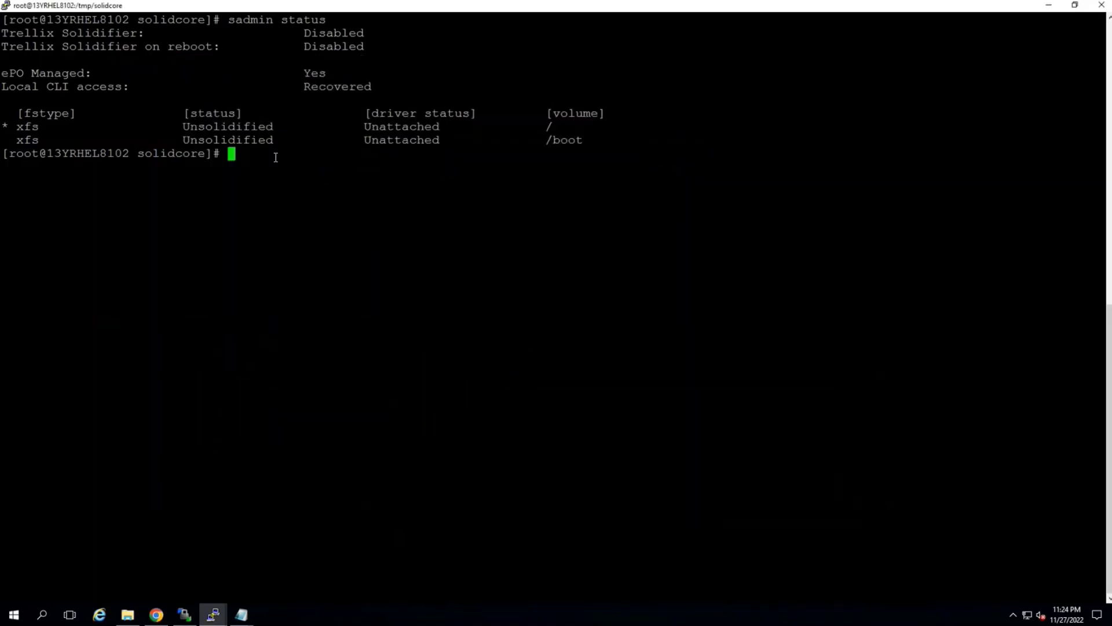
Check the Solidifier service with service scsrvc status and exit the status output
type("services")
key("BackSpace")
key("BackSpace")
key("BackSpace")
type("e scsrvc status")
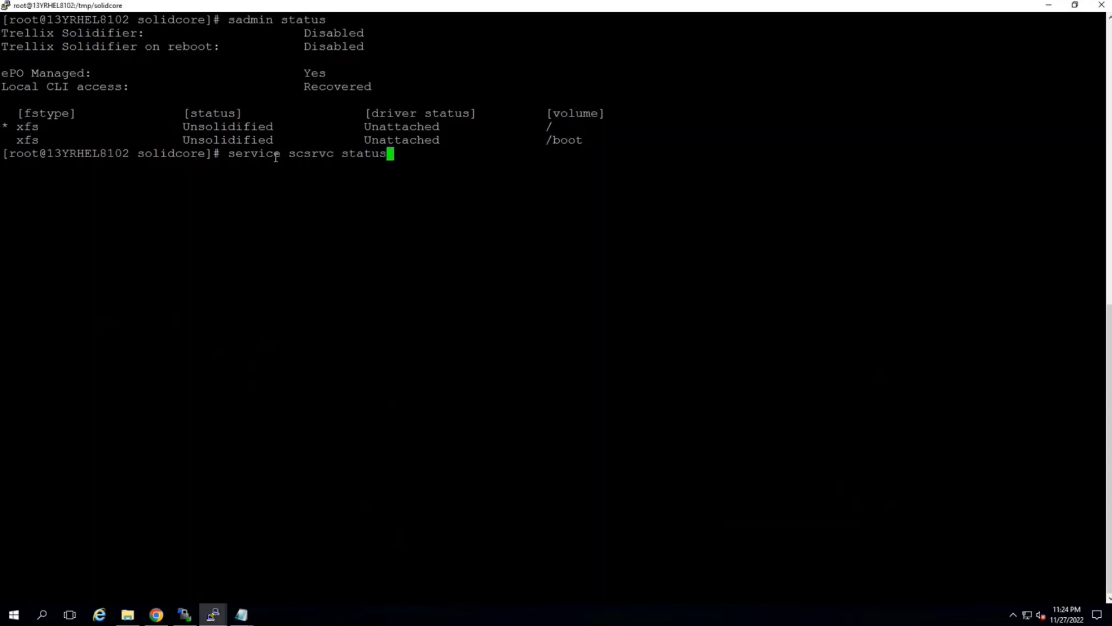
key("Return")
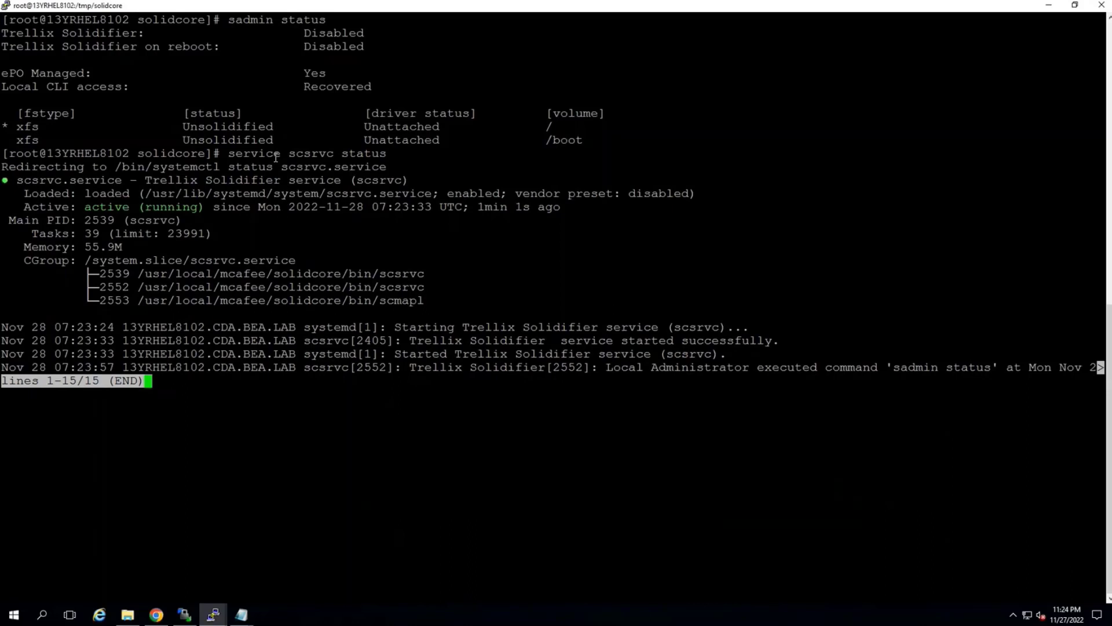
key("q")
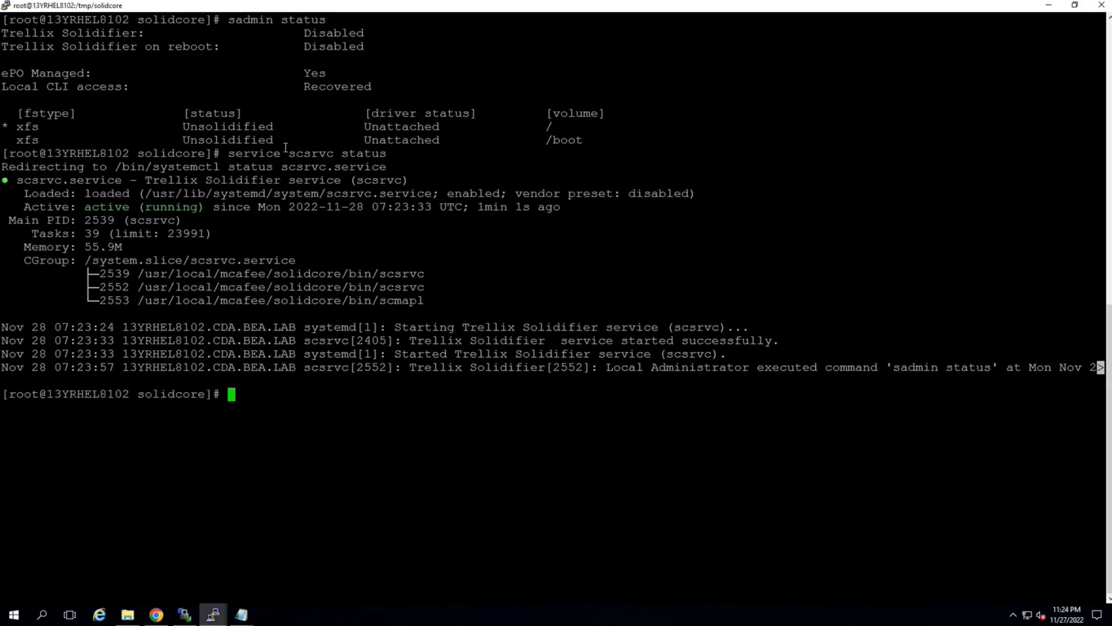